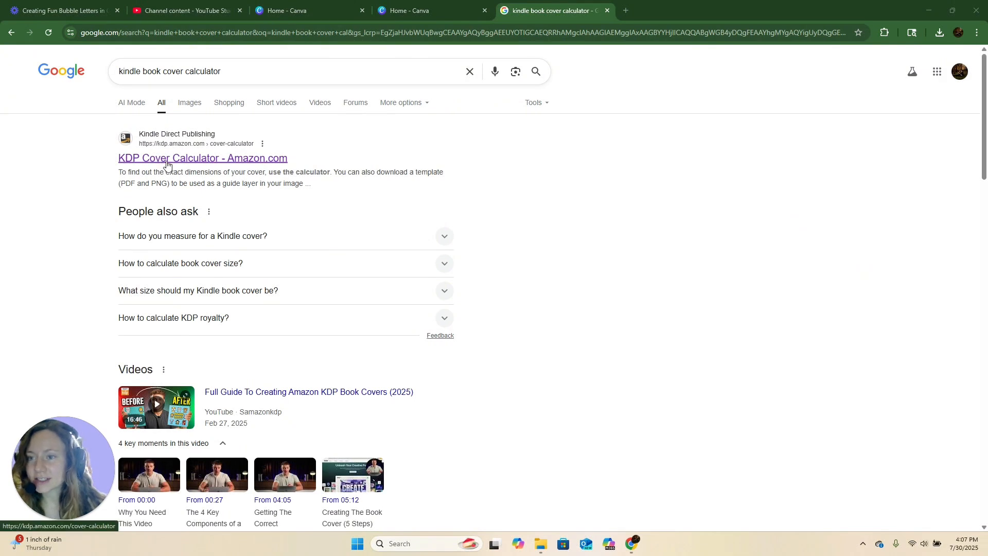
# - Open the KDP Cover Calculator and set the binding type to Paperback
pyautogui.click(169, 163)
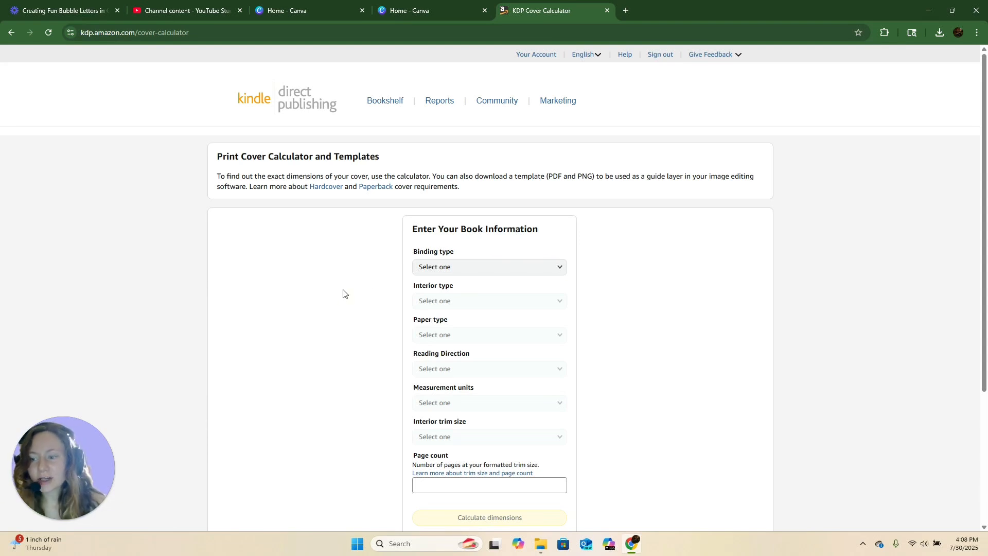
pyautogui.scroll(-1, 344, 293)
pyautogui.click(437, 264)
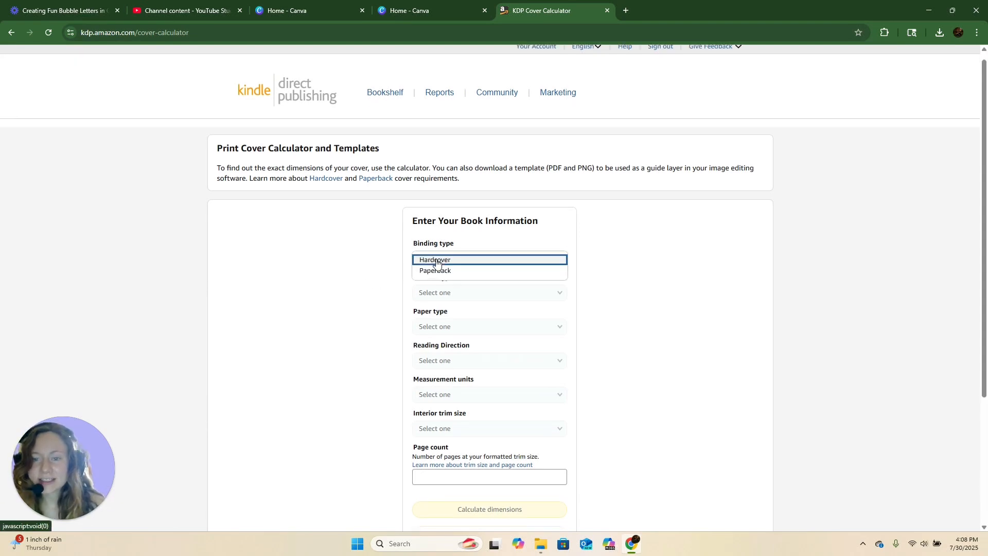
pyautogui.click(438, 271)
# - Set the interior type to Black & white
pyautogui.scroll(-1, 573, 309)
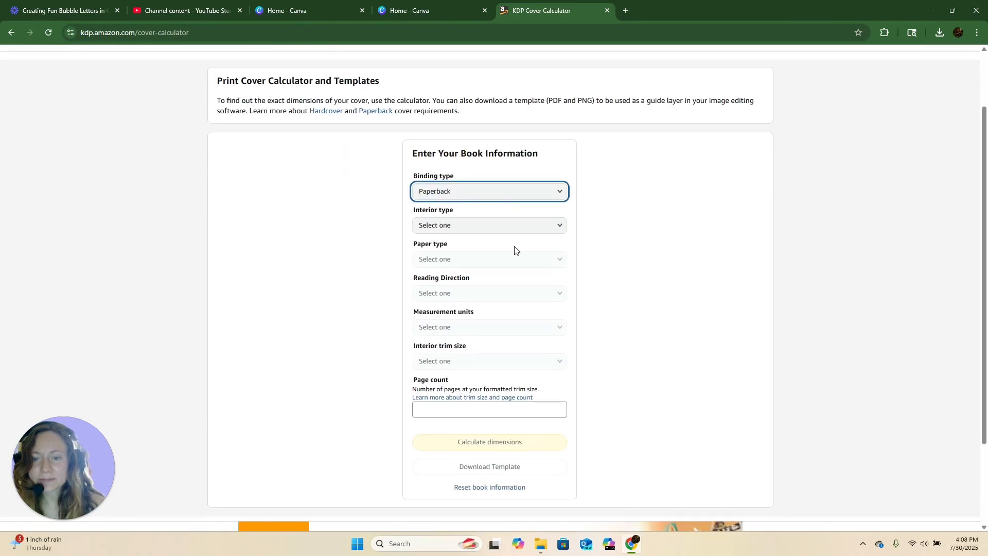
pyautogui.click(468, 230)
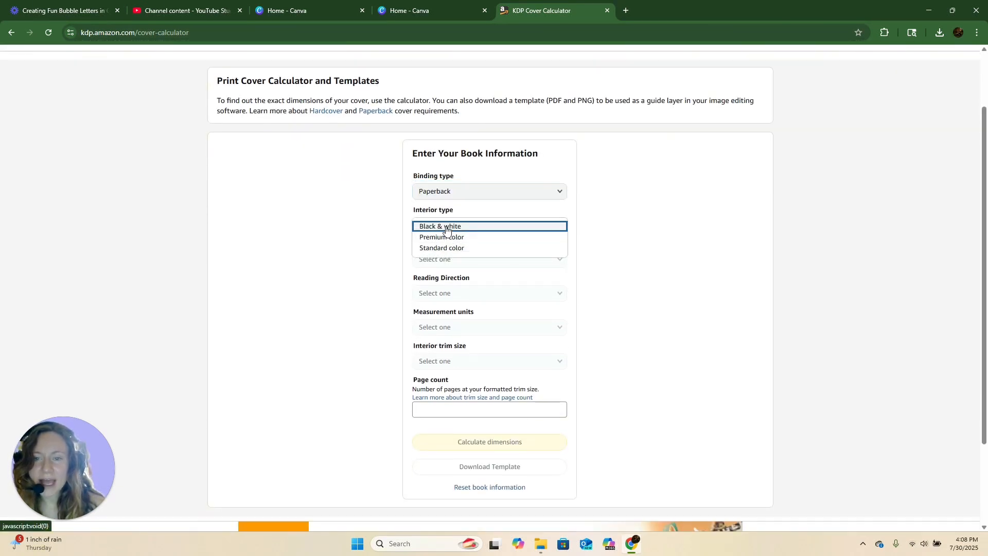
pyautogui.click(446, 227)
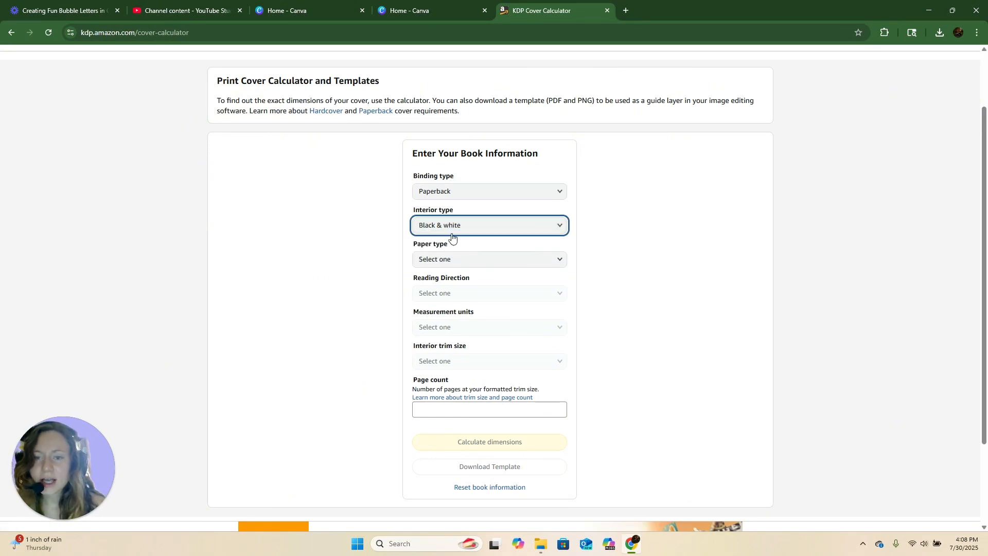
pyautogui.click(453, 232)
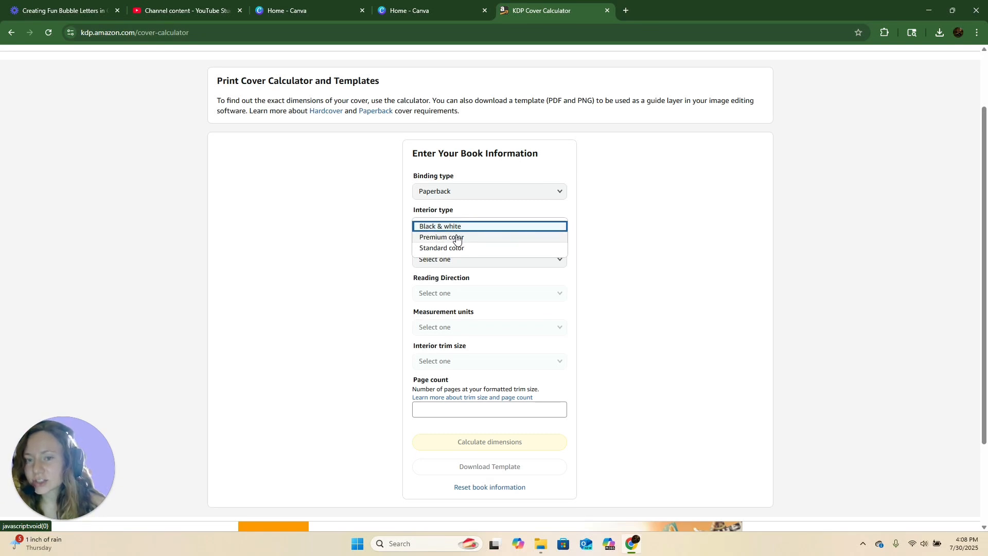
pyautogui.click(446, 228)
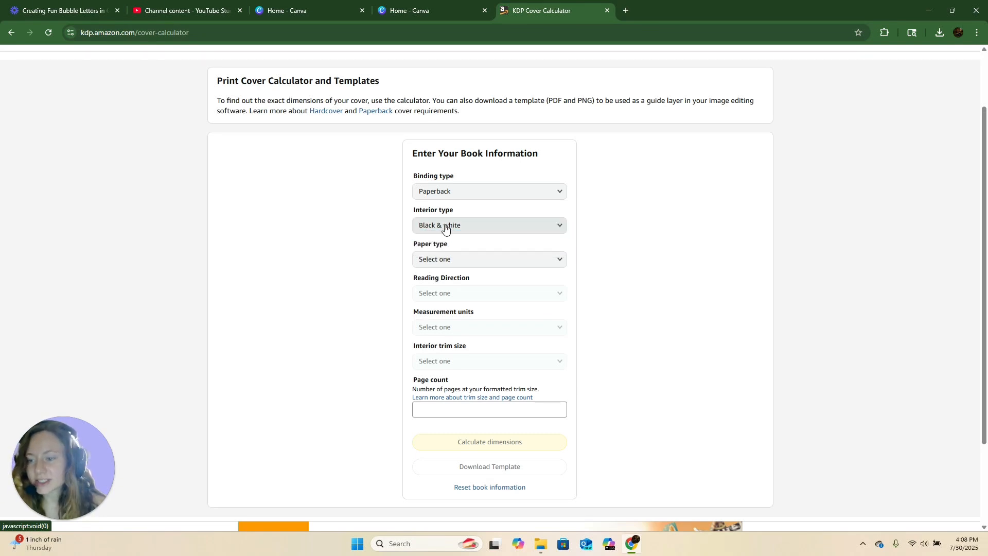
# - Set the paper type to White paper and the reading direction to Left to Right
pyautogui.click(445, 261)
pyautogui.click(446, 273)
pyautogui.scroll(-1, 509, 275)
pyautogui.click(467, 262)
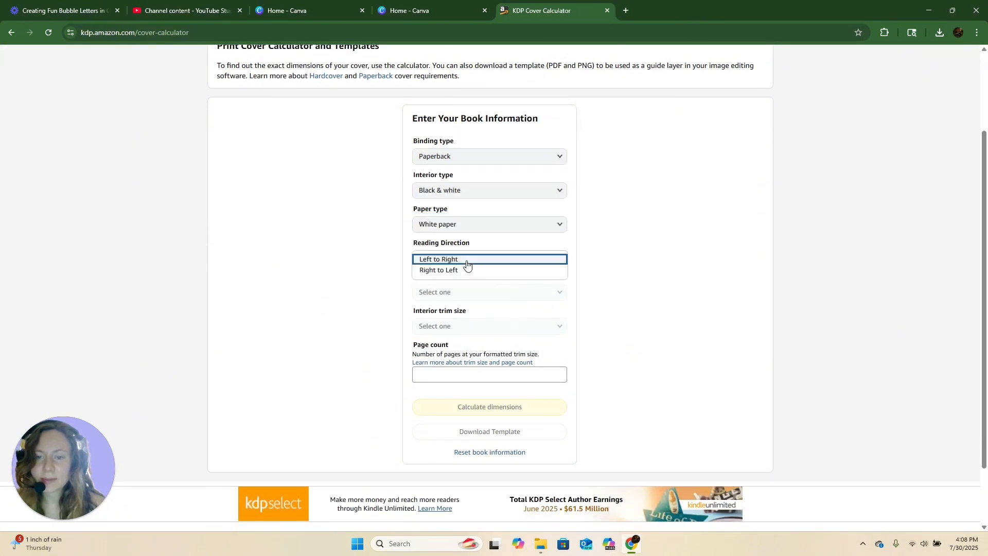
pyautogui.click(448, 259)
# - Set the measurement units to Inches and the interior trim size to 8.5 x 8.5 in
pyautogui.click(446, 294)
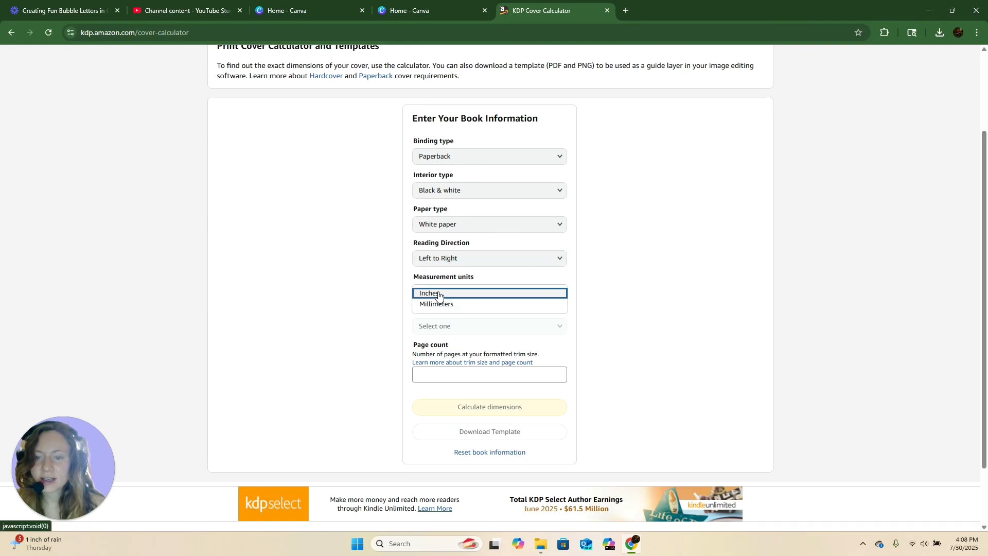
pyautogui.click(436, 295)
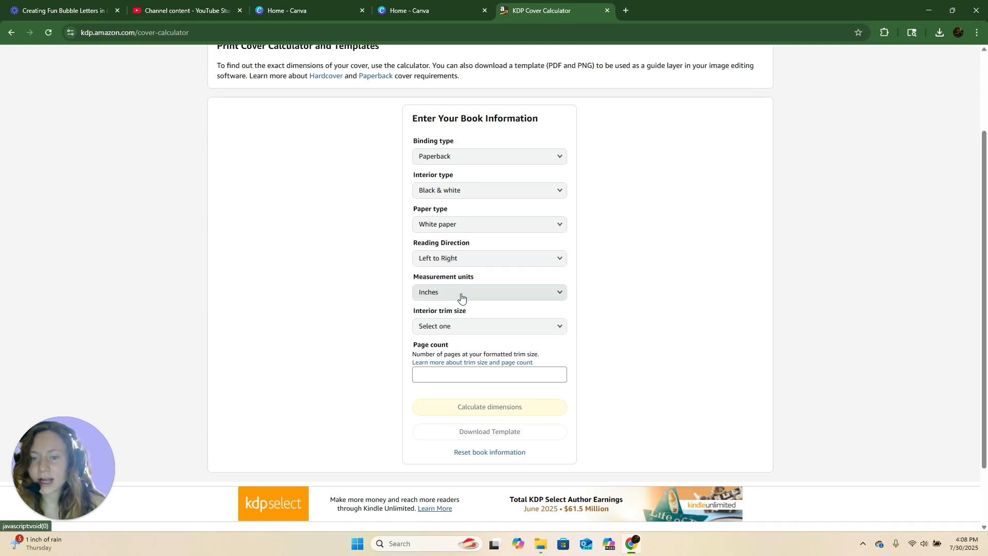
pyautogui.click(452, 328)
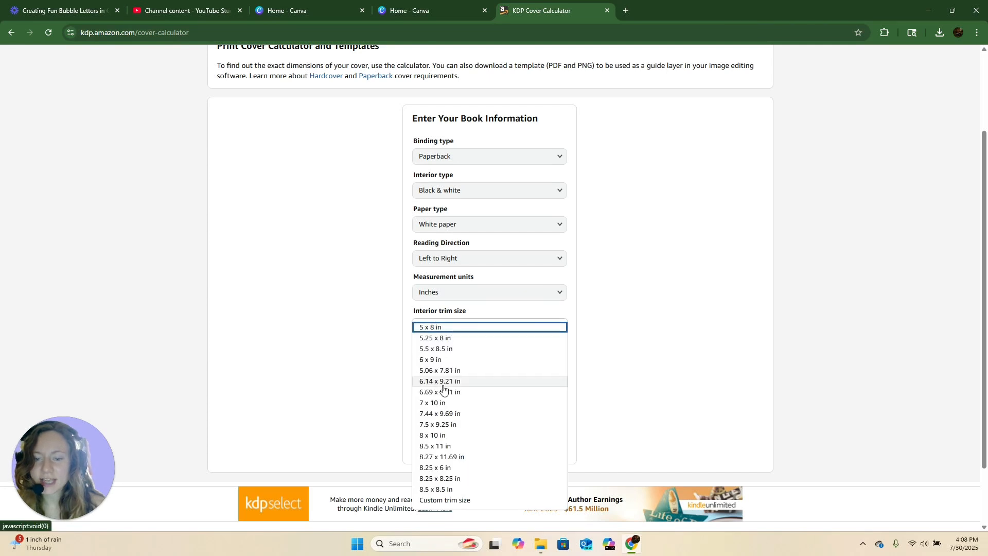
pyautogui.click(449, 490)
# - Switch the binding type to Hardcover to view its trim sizes, then return it to Paperback
pyautogui.click(472, 158)
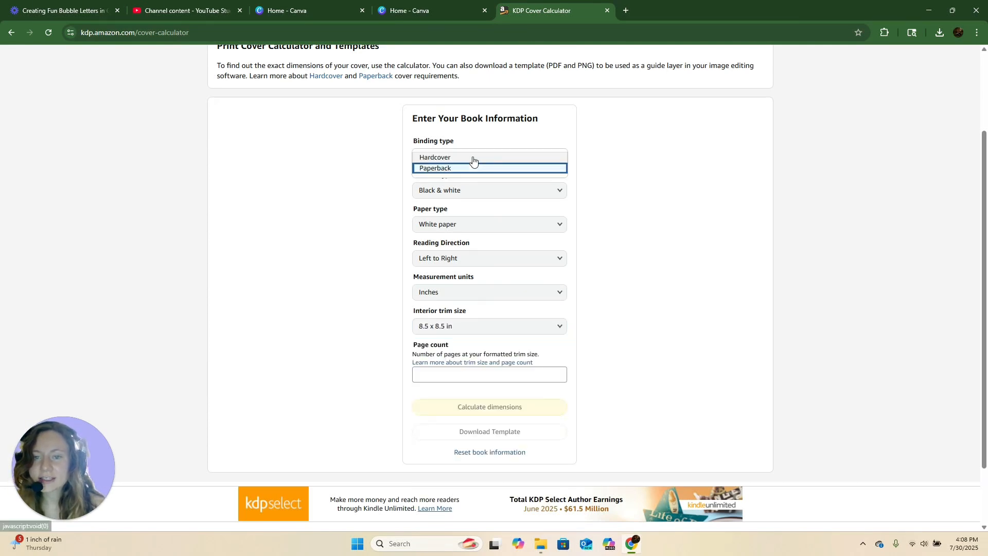
pyautogui.click(434, 158)
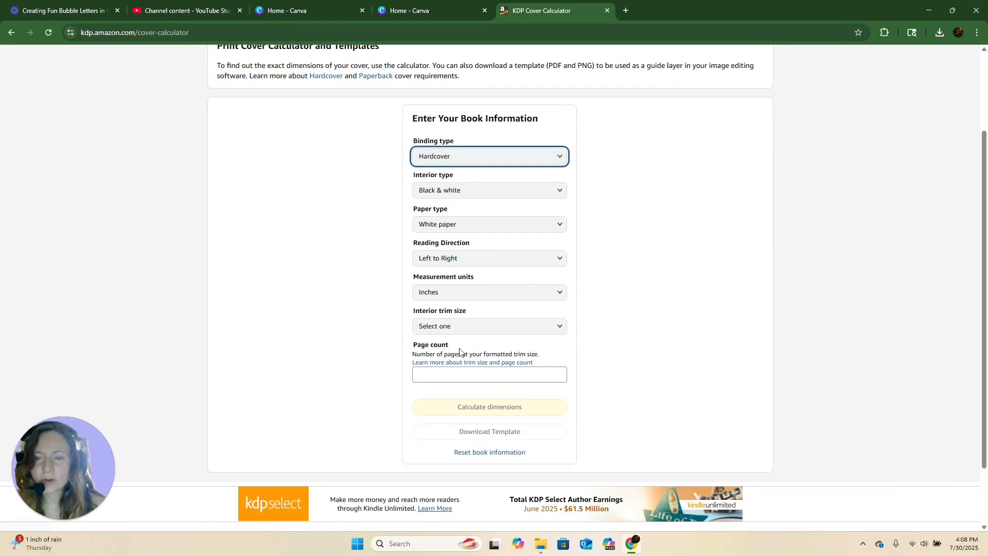
pyautogui.click(435, 326)
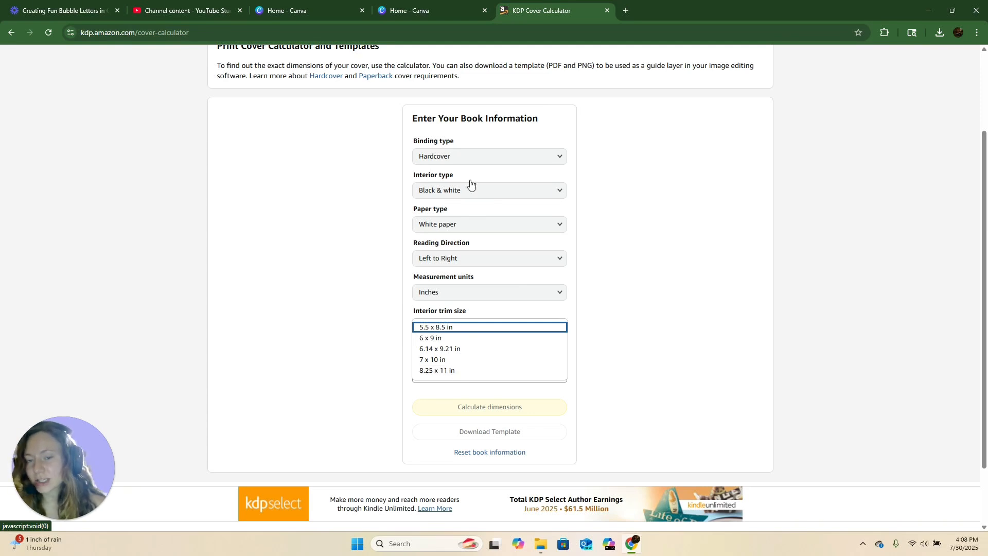
pyautogui.click(452, 156)
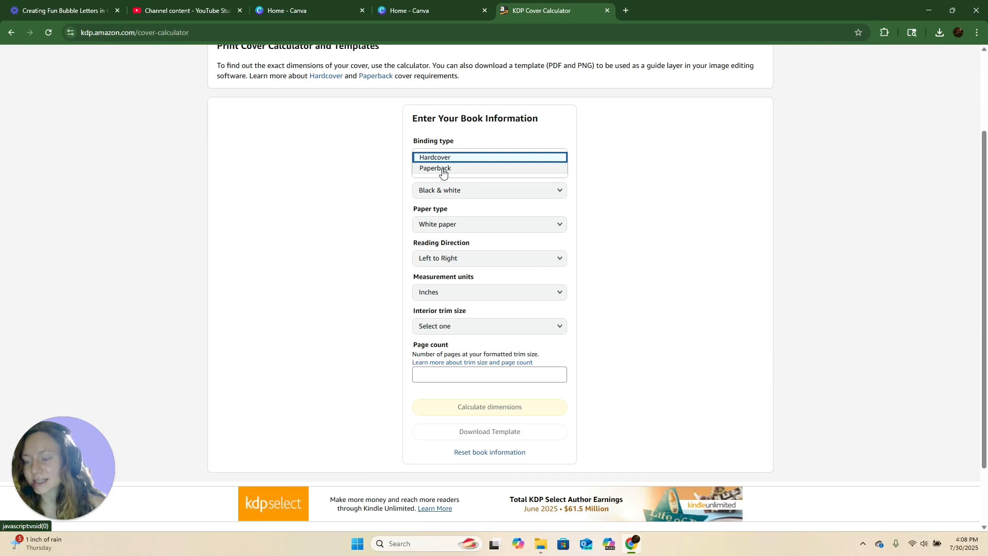
pyautogui.click(442, 169)
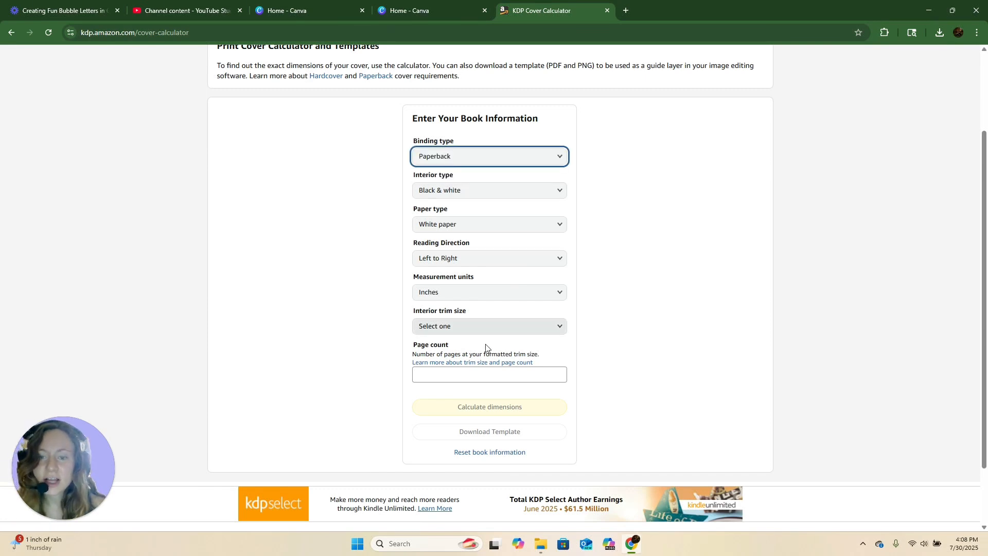
# - Set the interior trim size to 8.5 x 8.5 in and the page count to 25
pyautogui.click(434, 326)
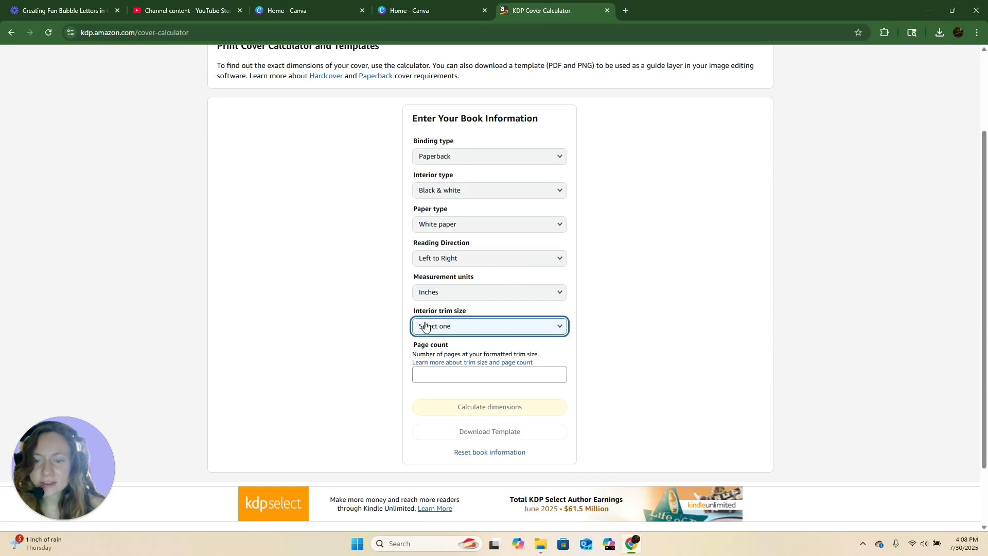
pyautogui.click(439, 489)
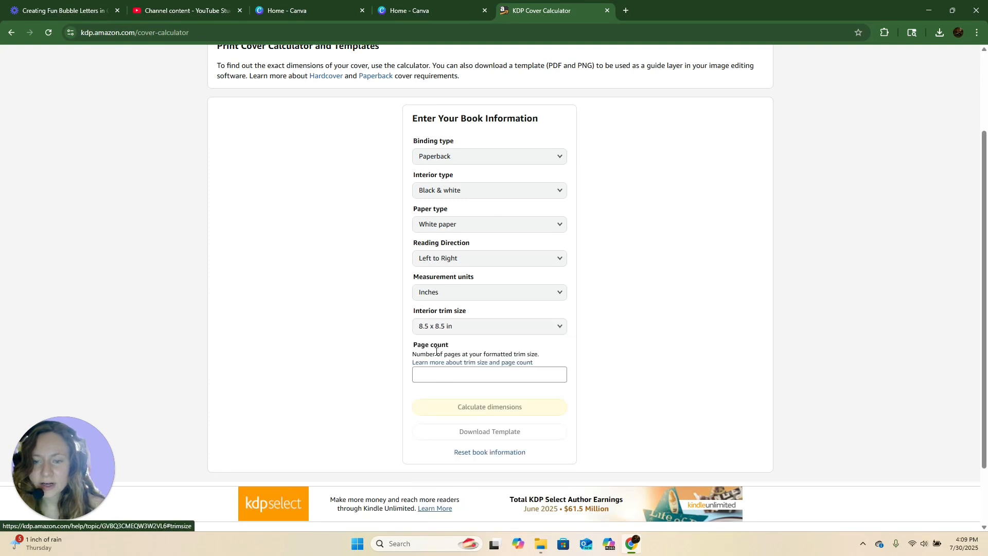
pyautogui.click(423, 371)
pyautogui.write('25')
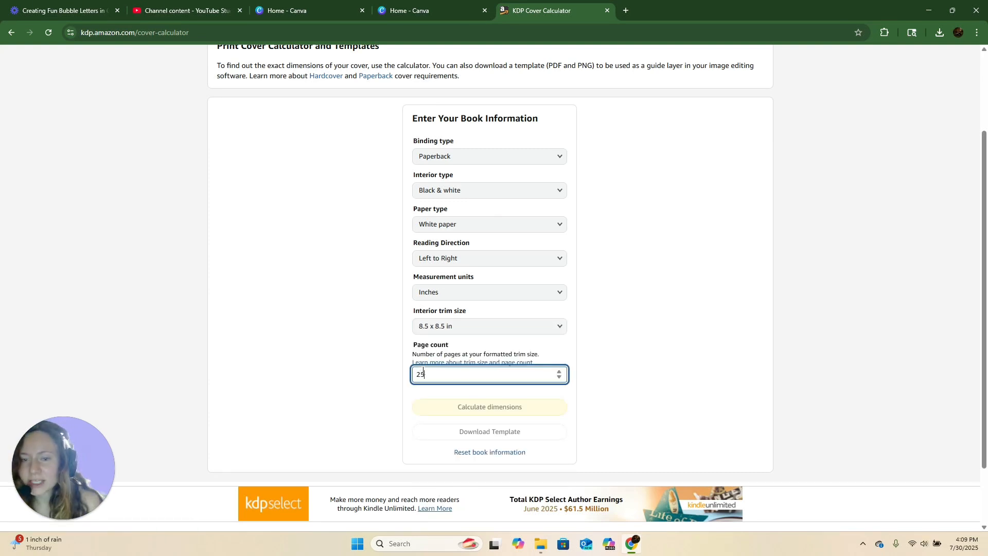
# - Calculate the cover dimensions
pyautogui.click(613, 360)
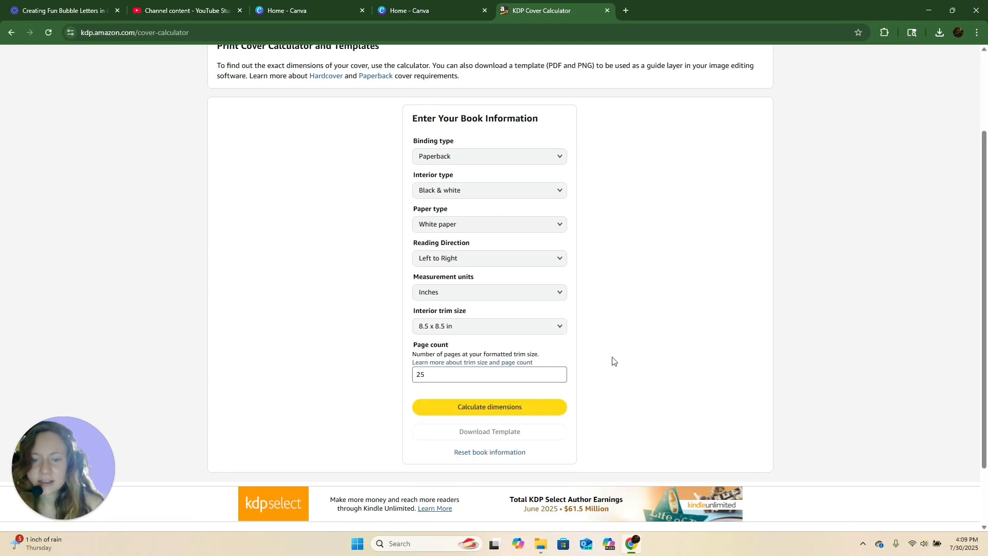
pyautogui.click(484, 409)
pyautogui.moveTo(447, 215)
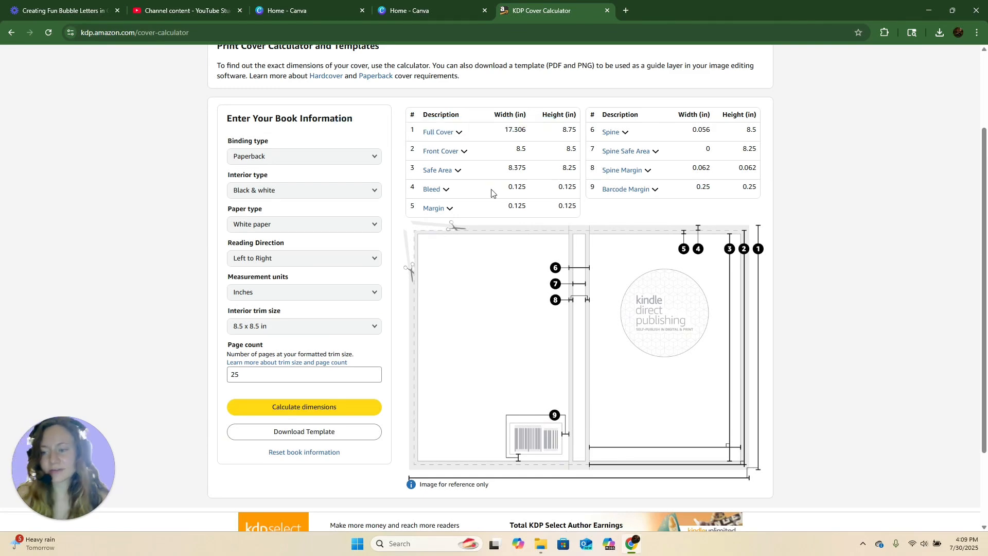
# - In the Canva home tab, start a custom-size design and set its units to inches
pyautogui.click(431, 5)
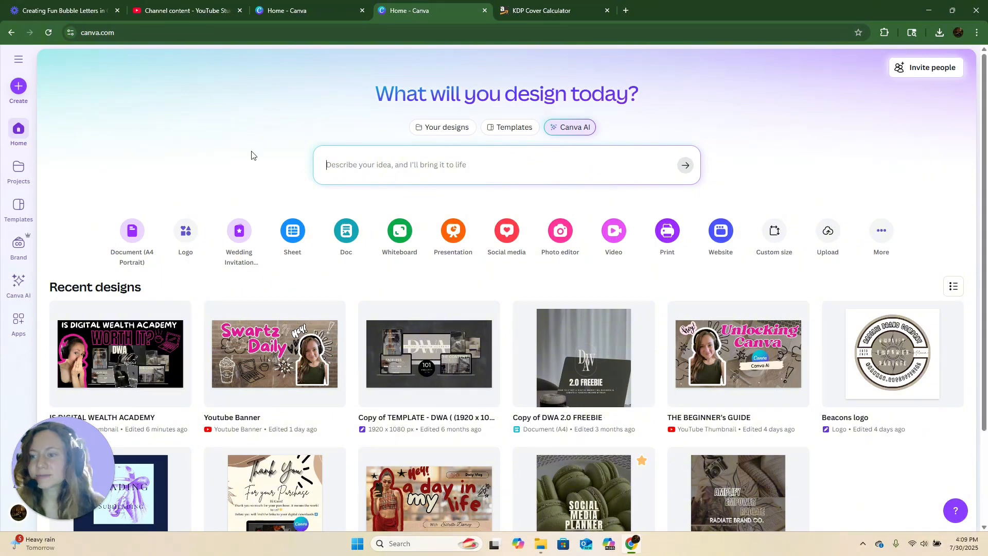
pyautogui.click(772, 232)
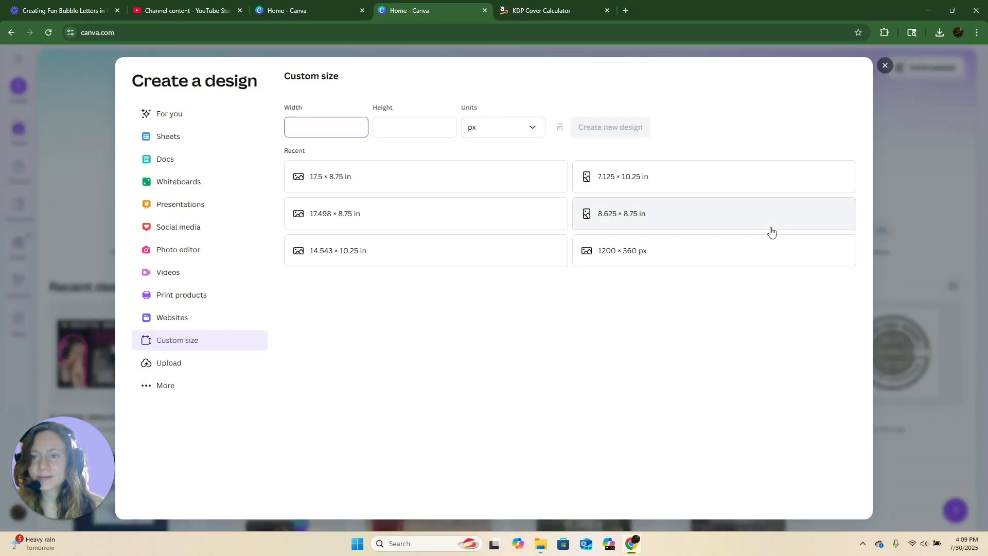
pyautogui.click(487, 131)
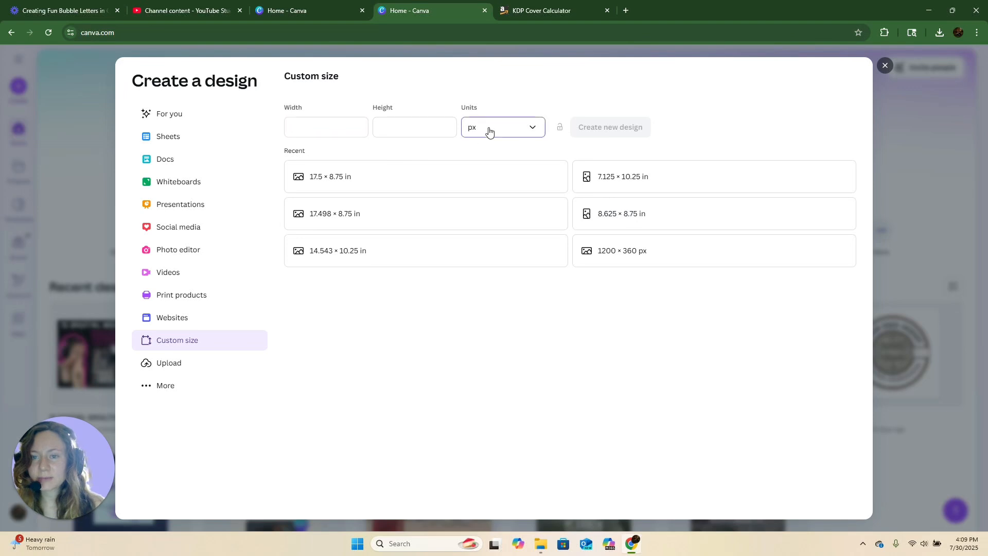
pyautogui.click(479, 177)
# - Check the full cover width in the calculator and set the design width to 17.306 in
pyautogui.click(342, 127)
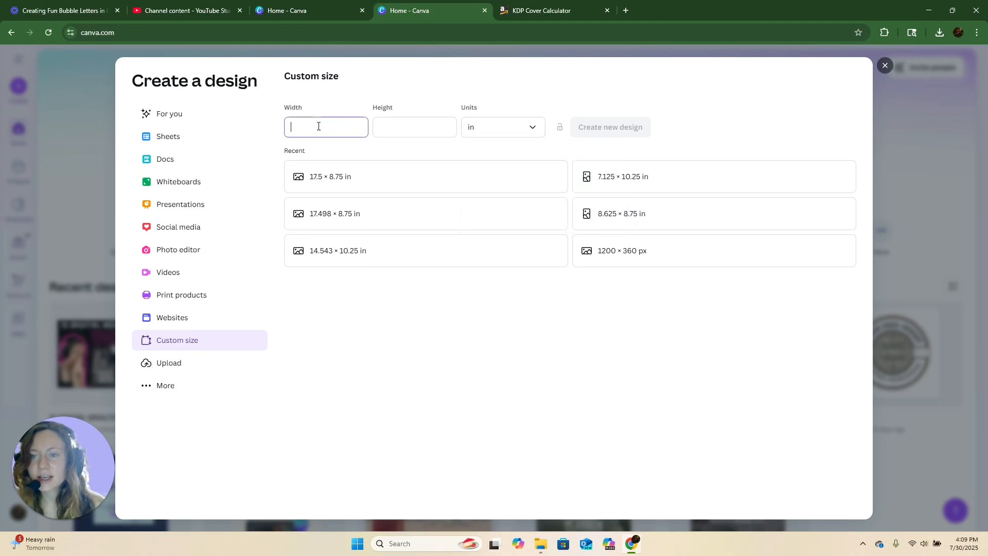
pyautogui.click(538, 10)
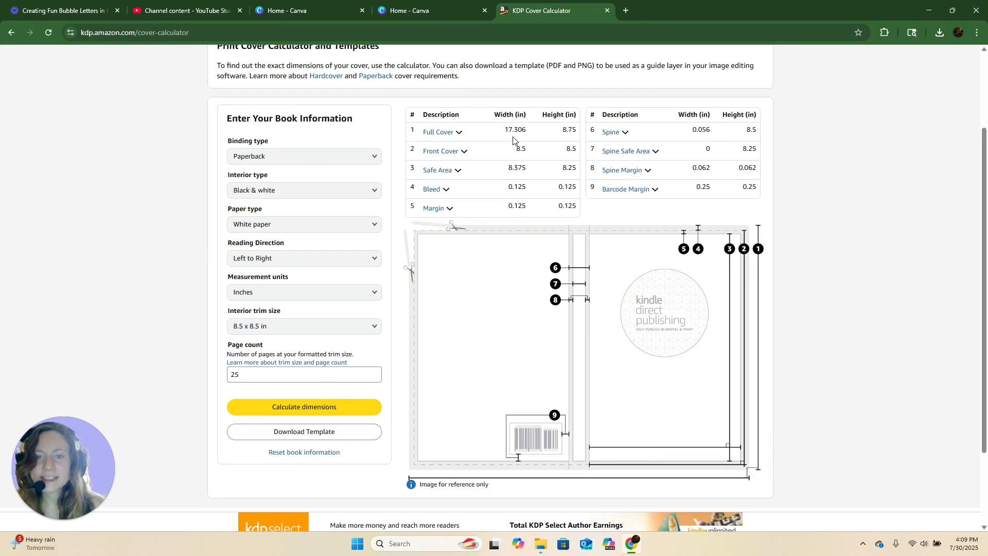
pyautogui.click(425, 5)
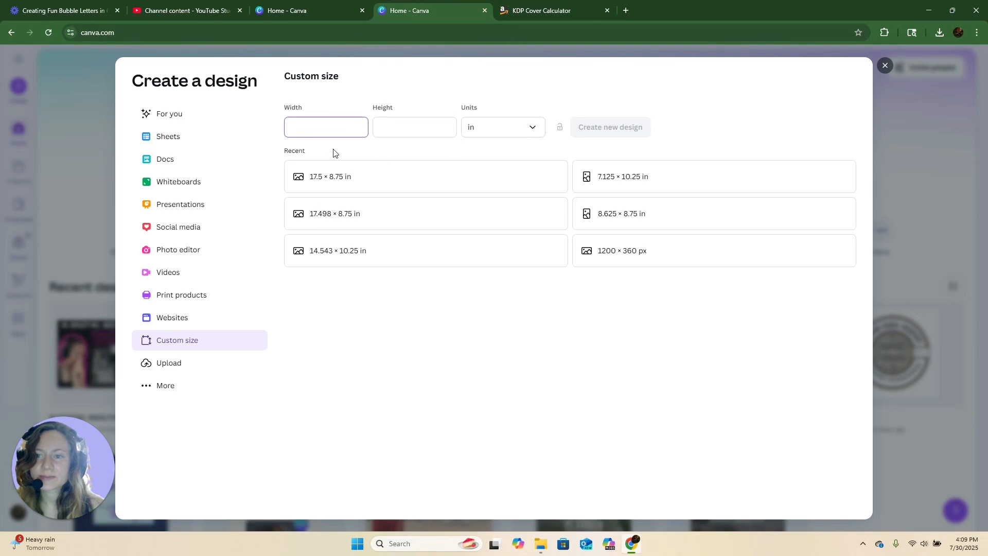
pyautogui.write('17.306')
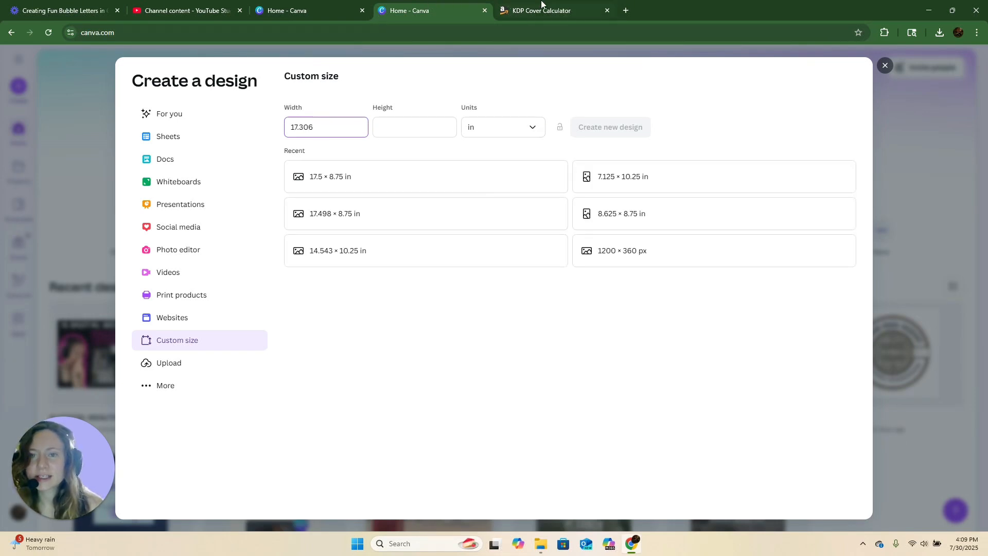
# - Set the design height to 8.75 in and create the new custom-size design
pyautogui.click(412, 124)
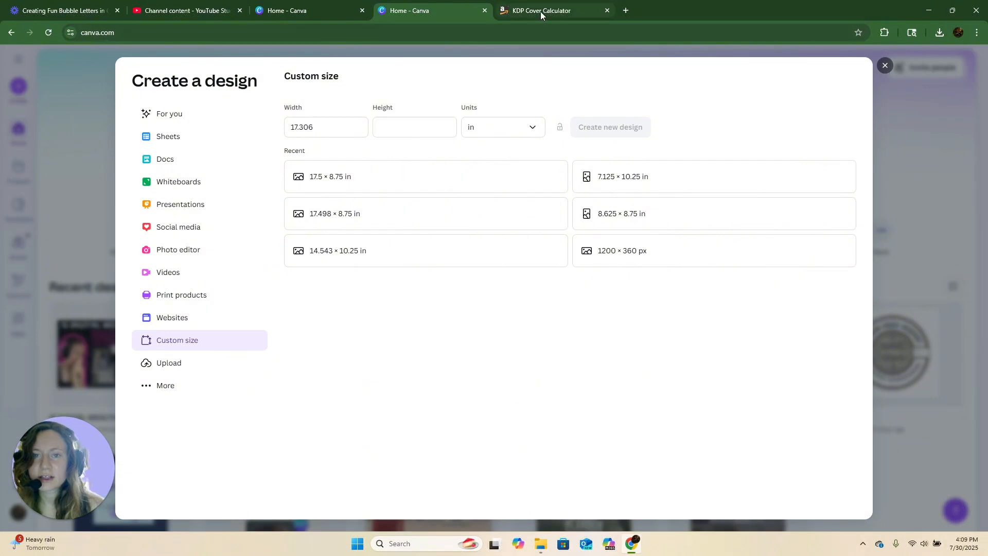
pyautogui.click(541, 12)
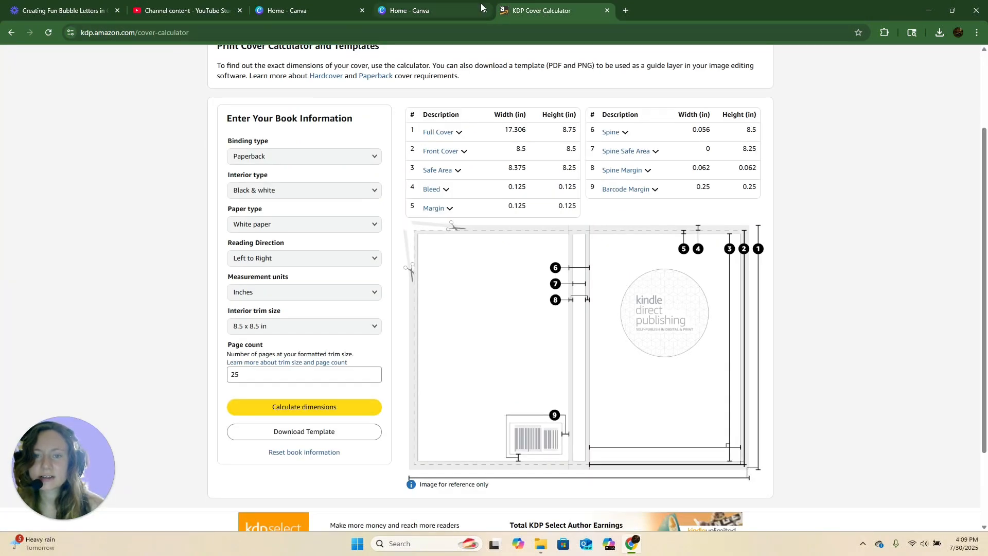
pyautogui.click(434, 6)
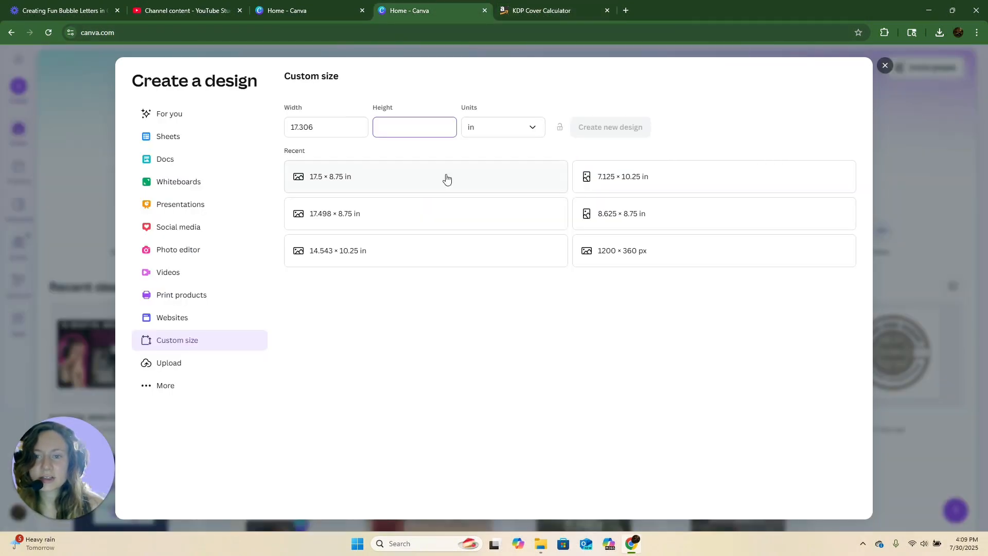
pyautogui.write('8.75')
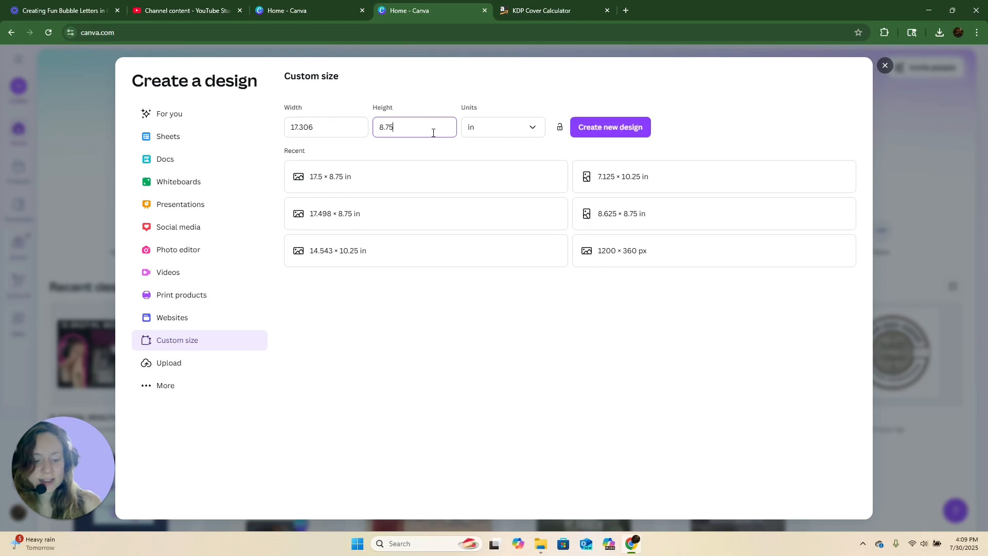
pyautogui.click(621, 134)
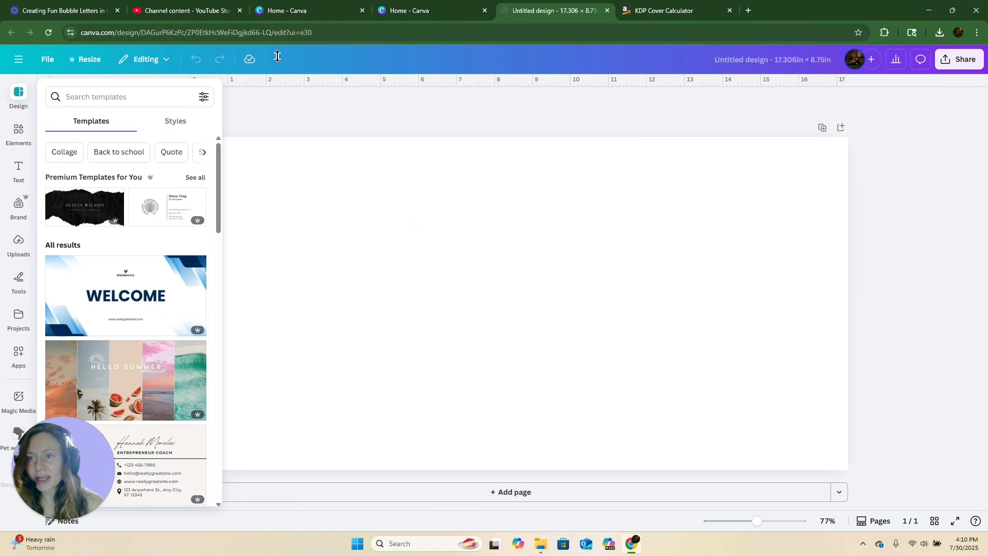
pyautogui.click(250, 109)
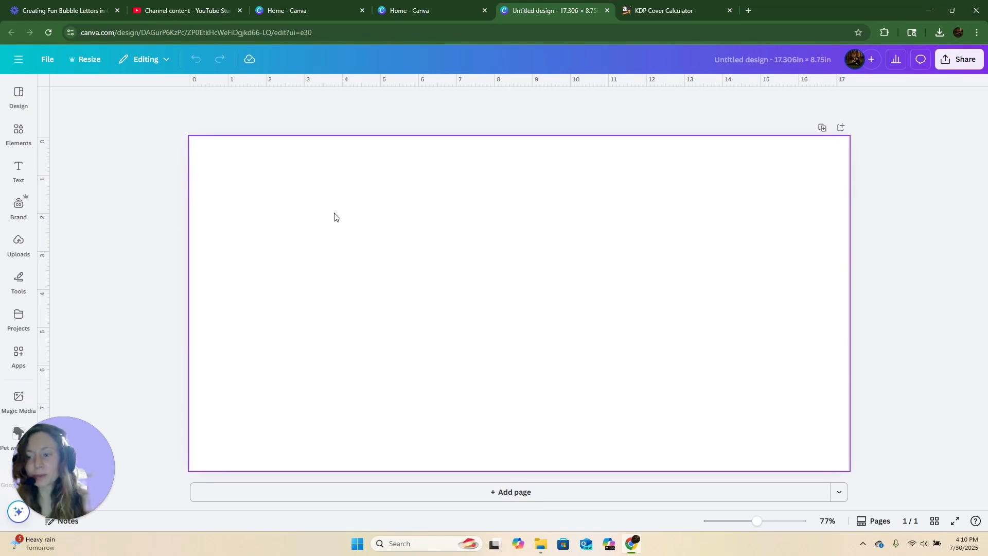
# - Download the cover template from the KDP calculator
pyautogui.click(642, 10)
pyautogui.click(303, 436)
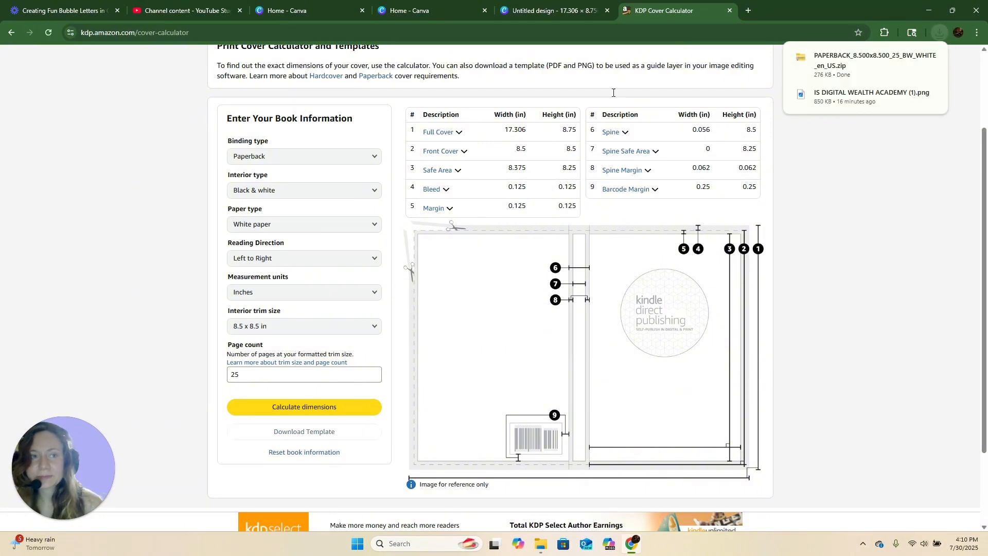
# - Extract the downloaded cover template zip into the Downloads folder, replacing the existing file, and close the file windows
pyautogui.click(846, 64)
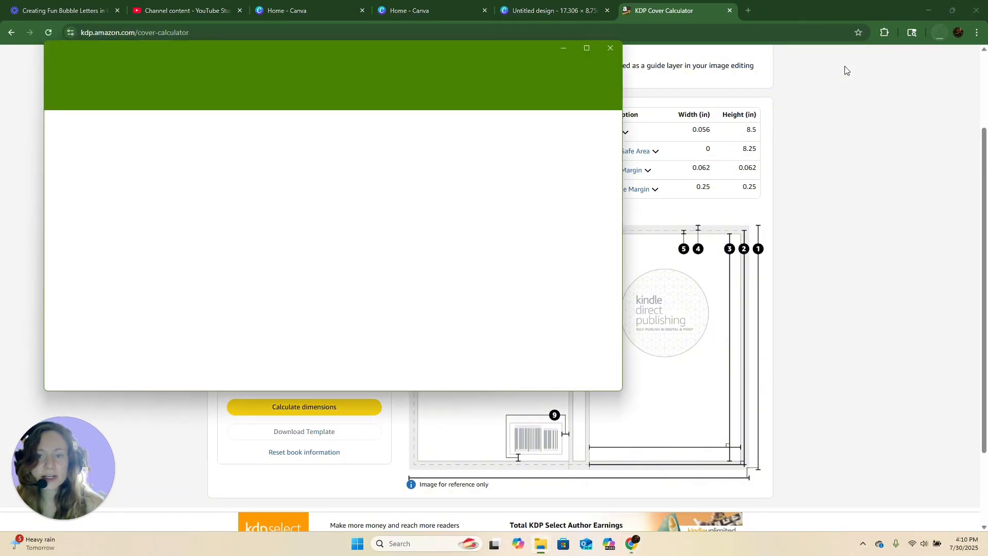
pyautogui.click(371, 98)
pyautogui.click(605, 228)
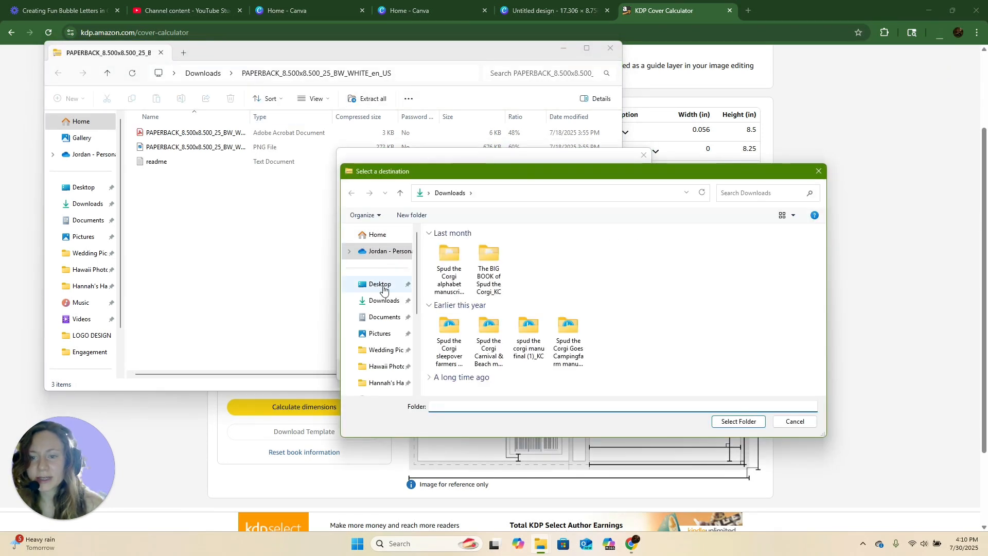
pyautogui.click(745, 421)
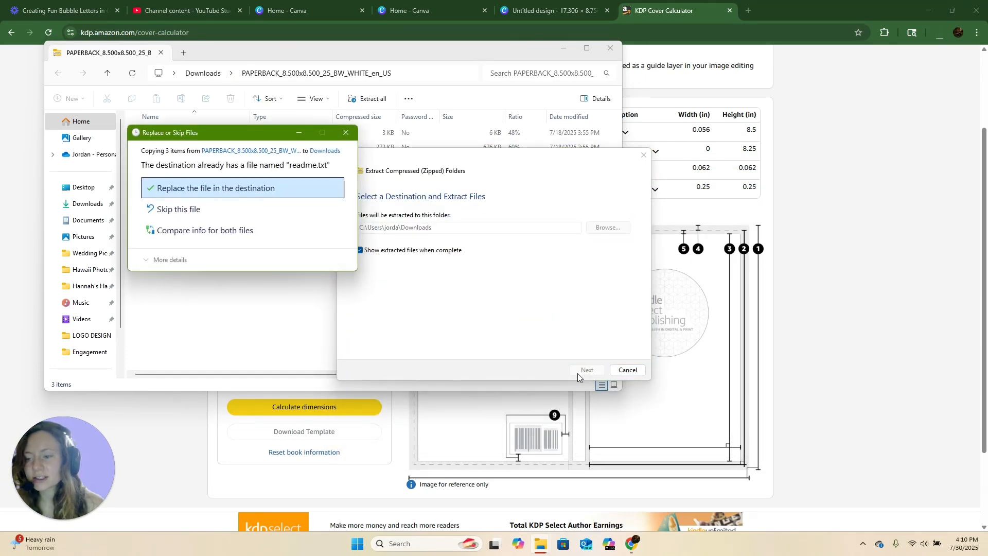
pyautogui.click(222, 189)
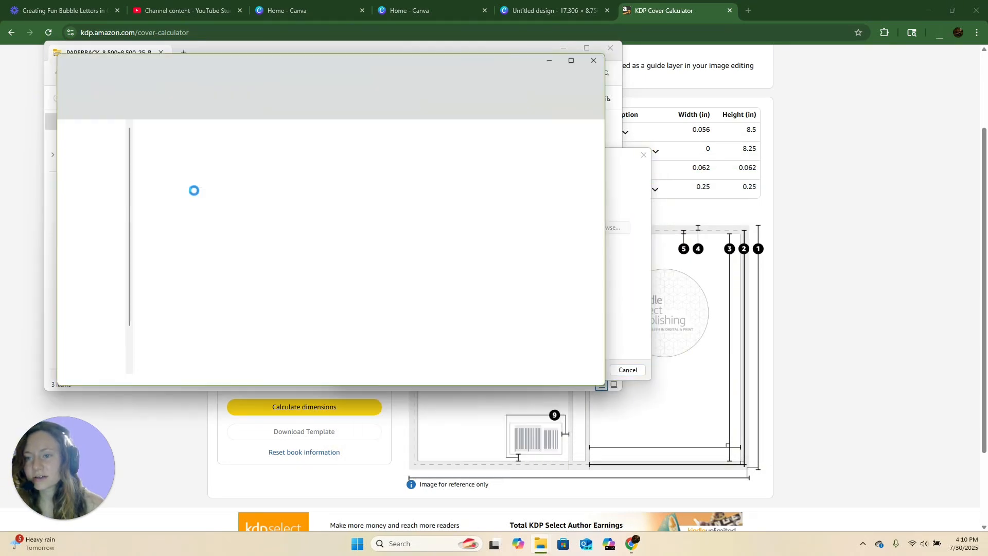
pyautogui.click(599, 40)
pyautogui.click(611, 48)
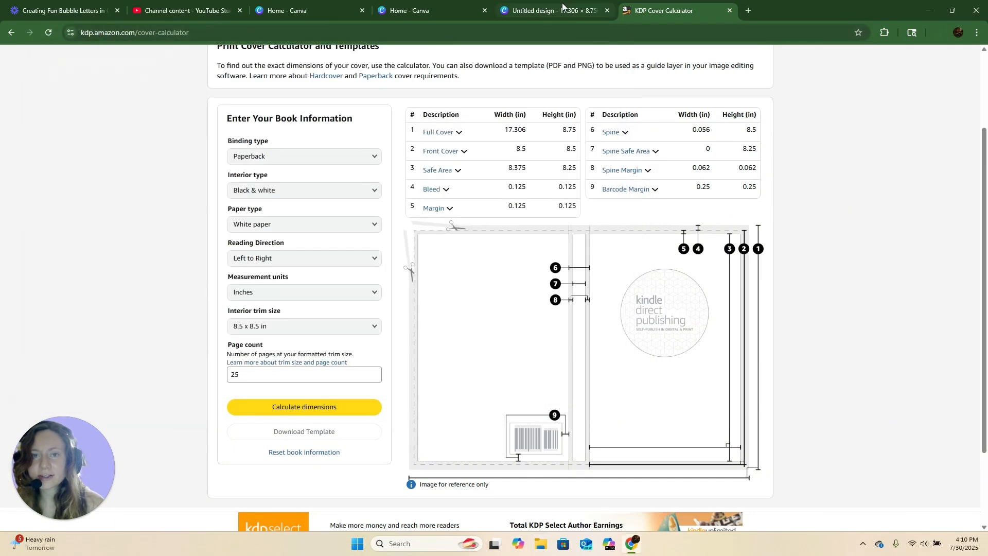
# - Return to the custom-size design and upload the PNG cover template from Downloads
pyautogui.click(562, 10)
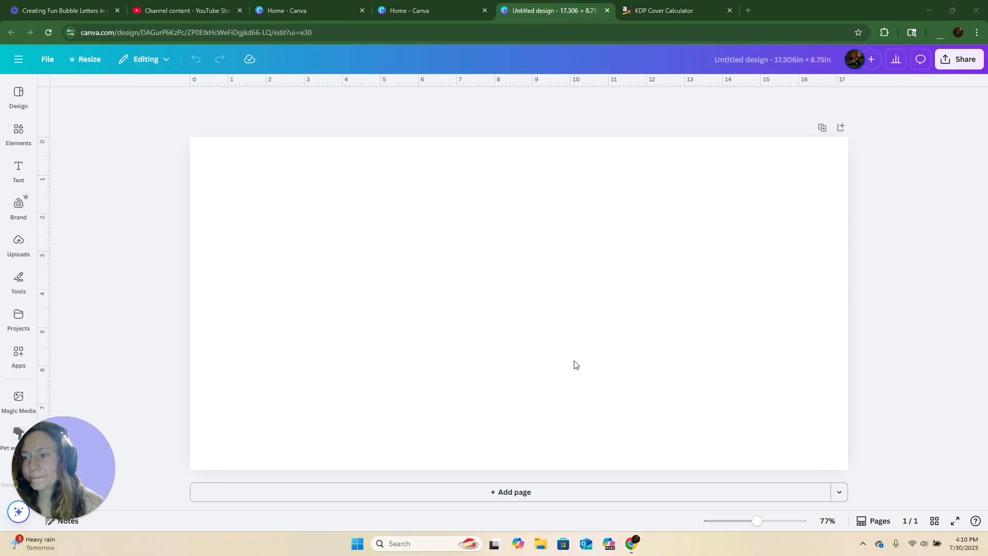
pyautogui.click(18, 243)
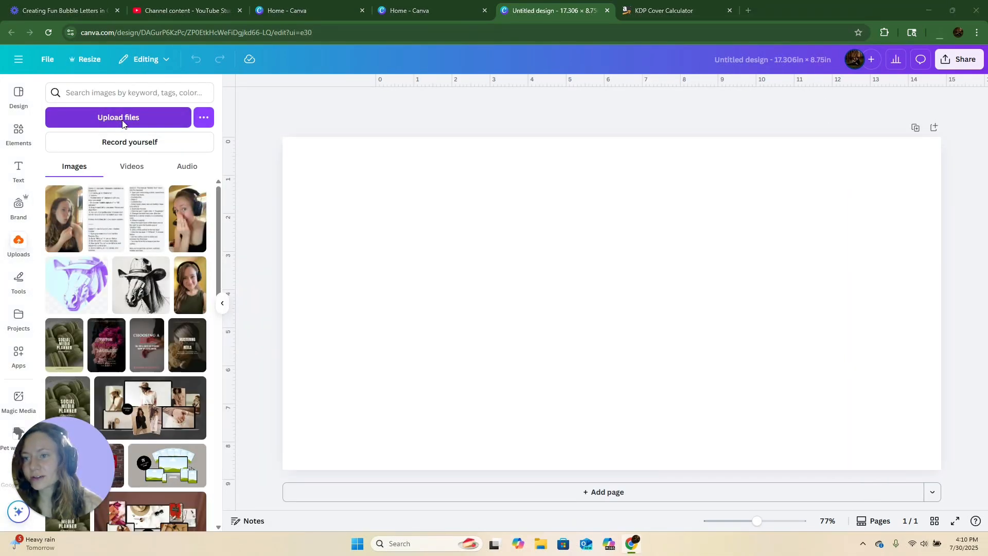
pyautogui.click(122, 119)
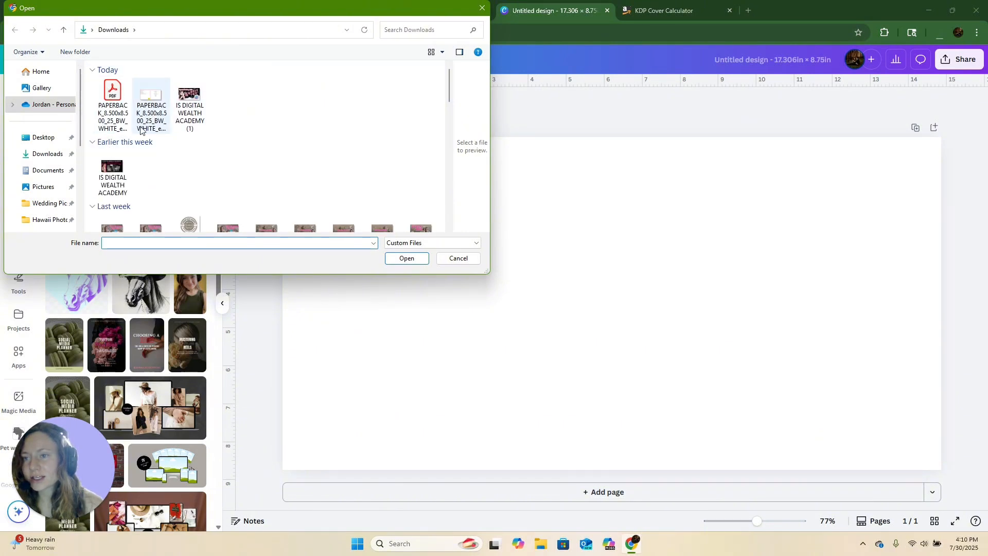
pyautogui.doubleClick(148, 101)
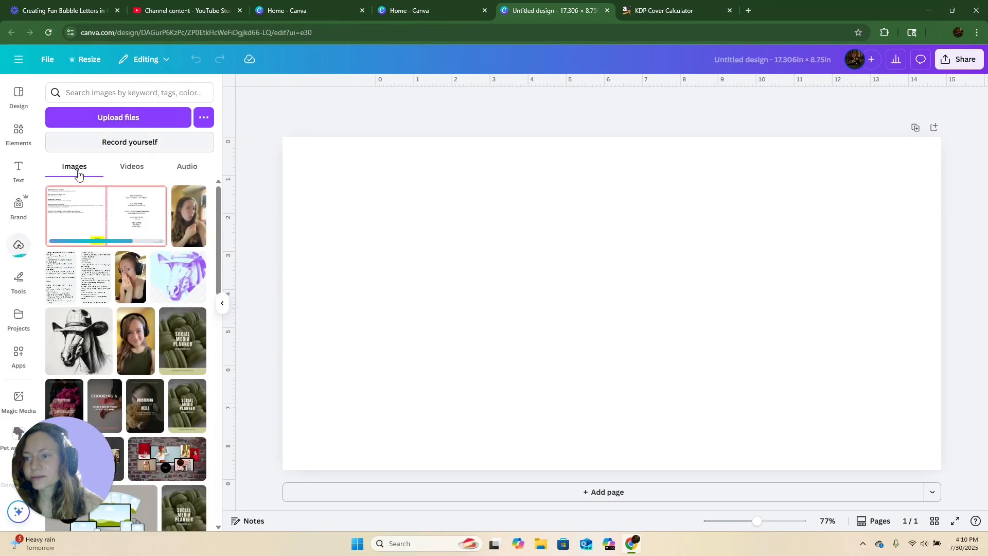
# - Add the uploaded template to the page and stretch it to fill the whole cover
pyautogui.click(135, 218)
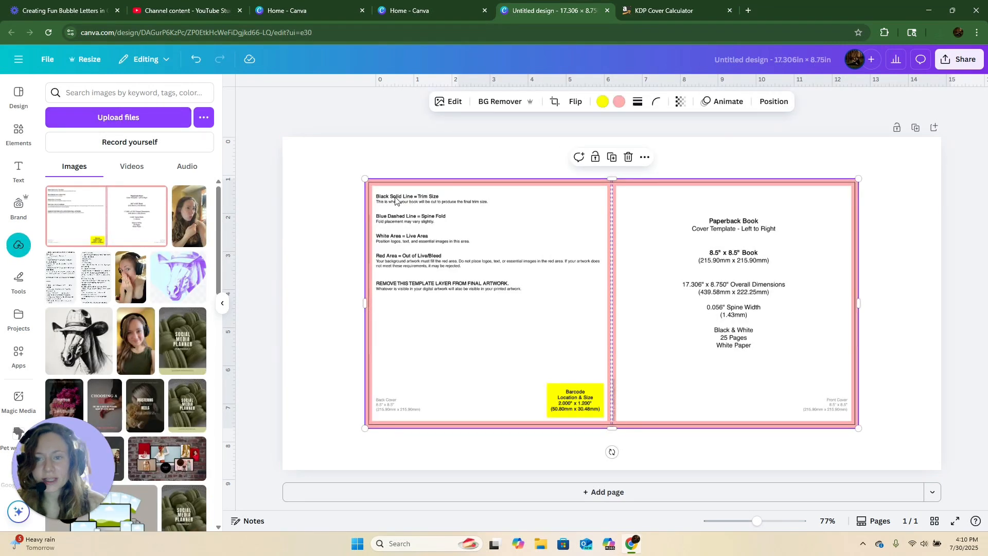
pyautogui.moveTo(364, 179); pyautogui.dragTo(278, 154)
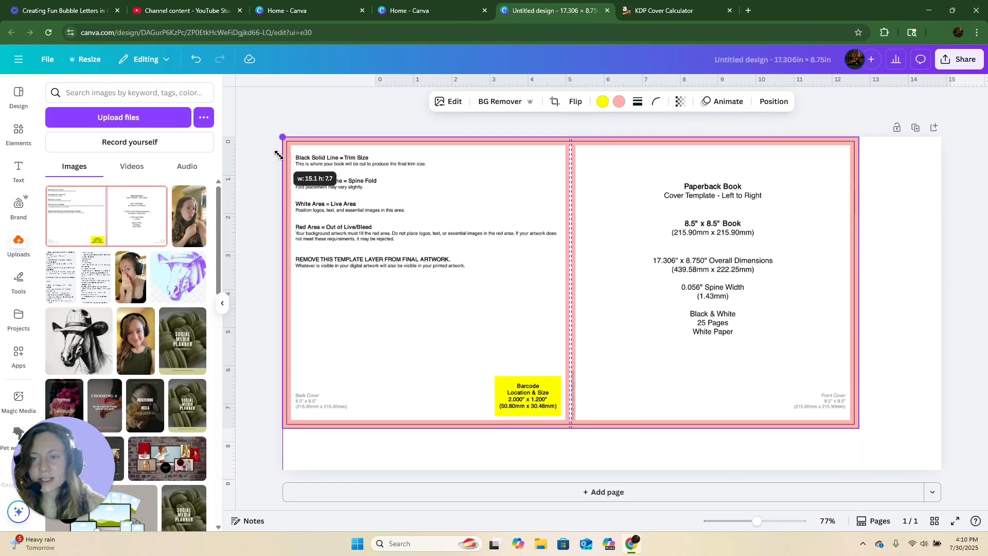
pyautogui.moveTo(863, 431); pyautogui.dragTo(946, 468)
pyautogui.click(974, 400)
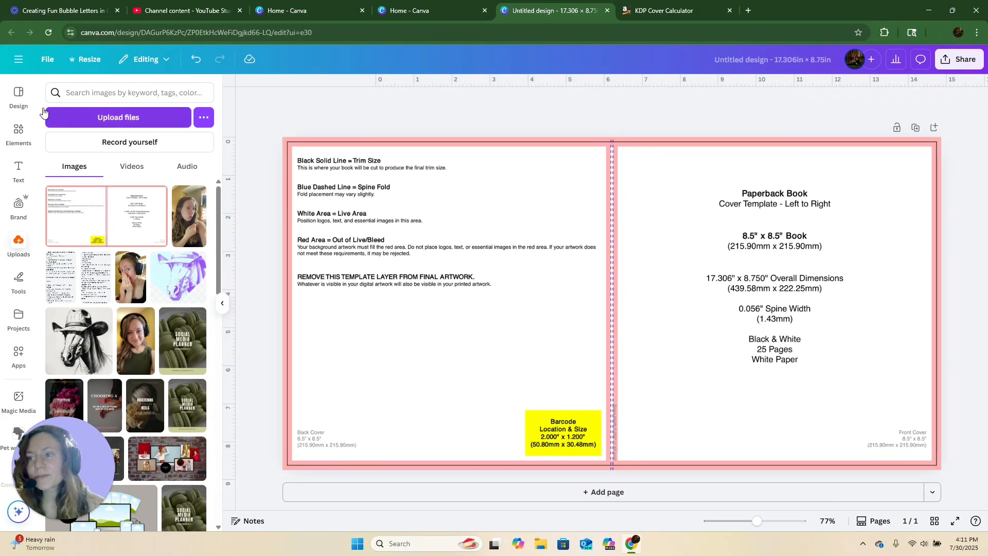
# - Search the elements for a rectangle and add a rectangle shape to the page
pyautogui.click(8, 133)
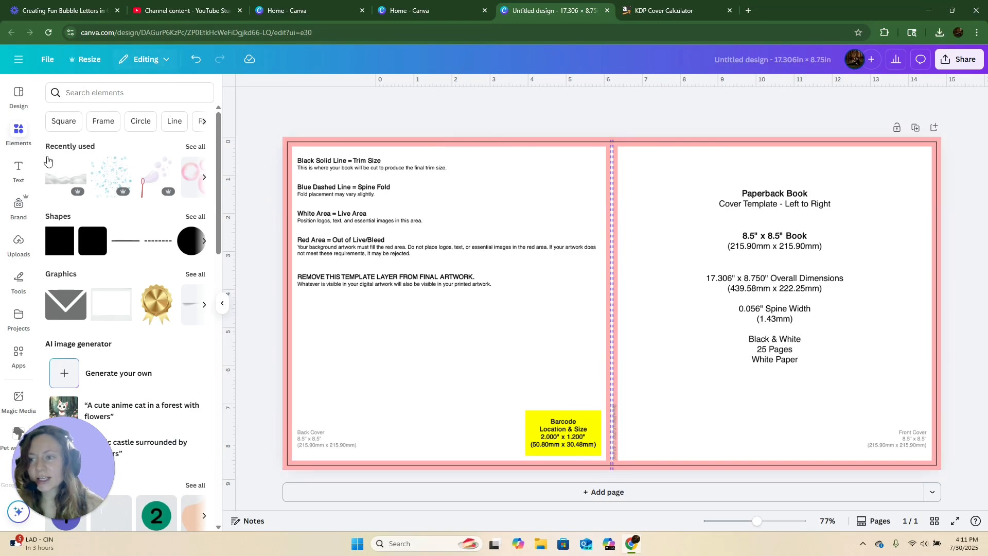
pyautogui.click(20, 132)
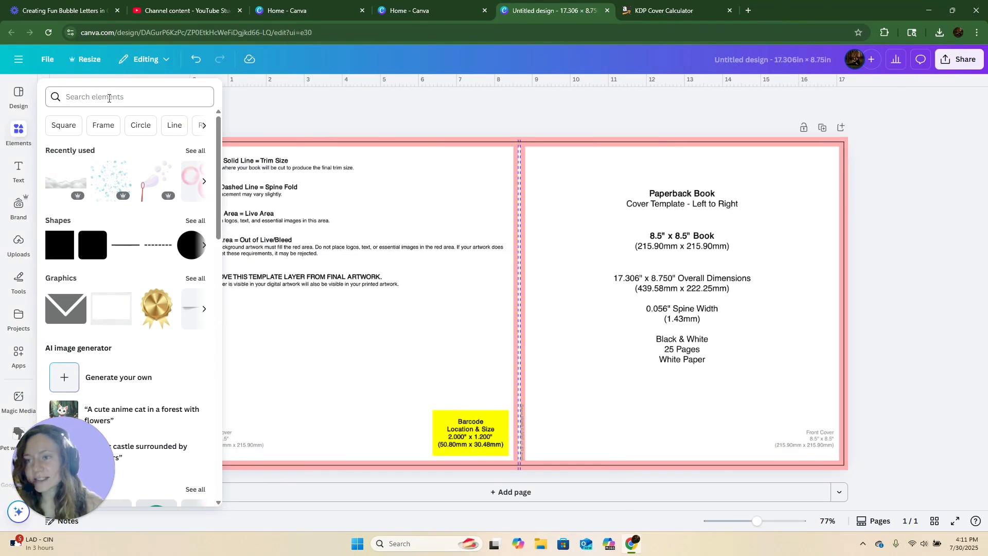
pyautogui.click(109, 98)
pyautogui.write('rectan')
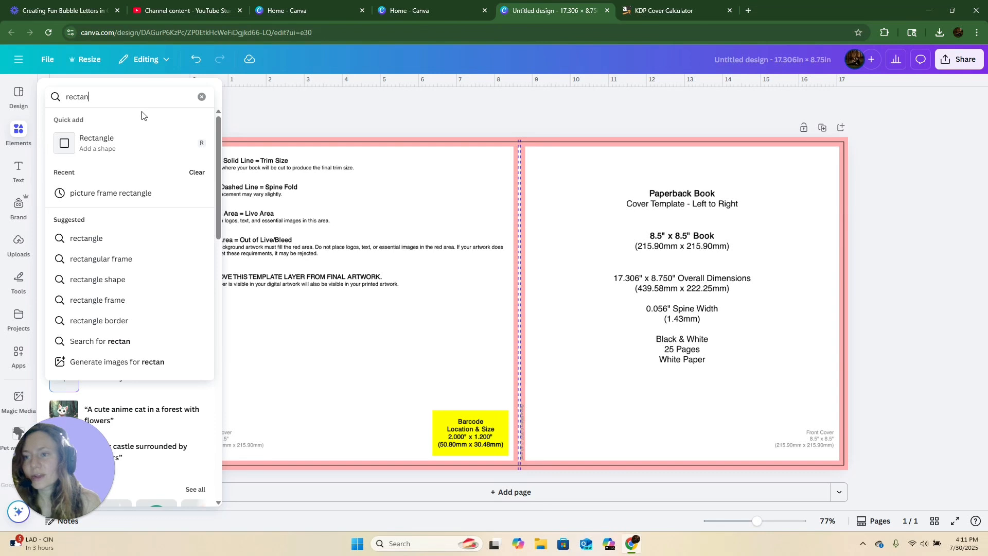
pyautogui.click(103, 142)
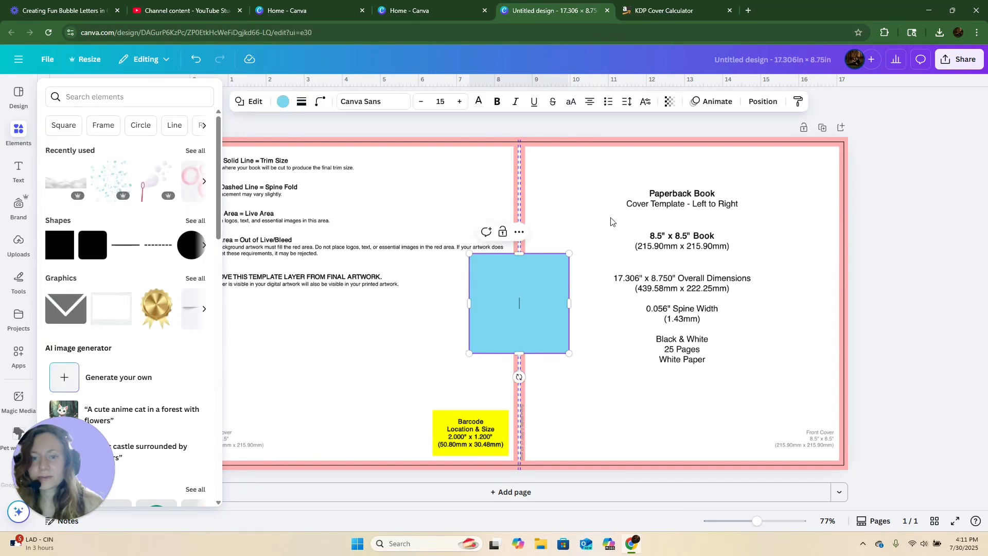
# - Move the rectangle to the top-left corner and resize it to cover the back cover panel
pyautogui.moveTo(529, 275); pyautogui.dragTo(253, 162)
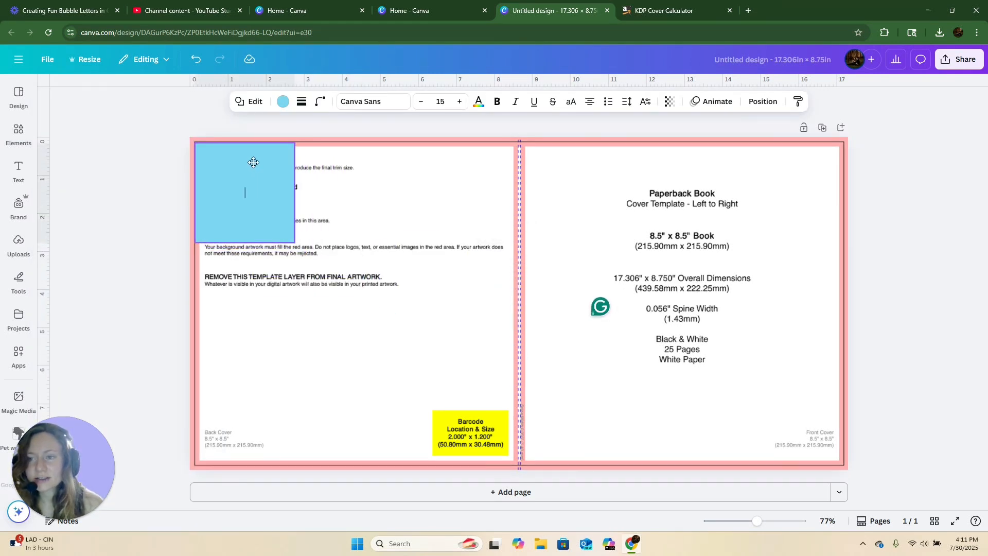
pyautogui.moveTo(253, 162); pyautogui.dragTo(254, 162)
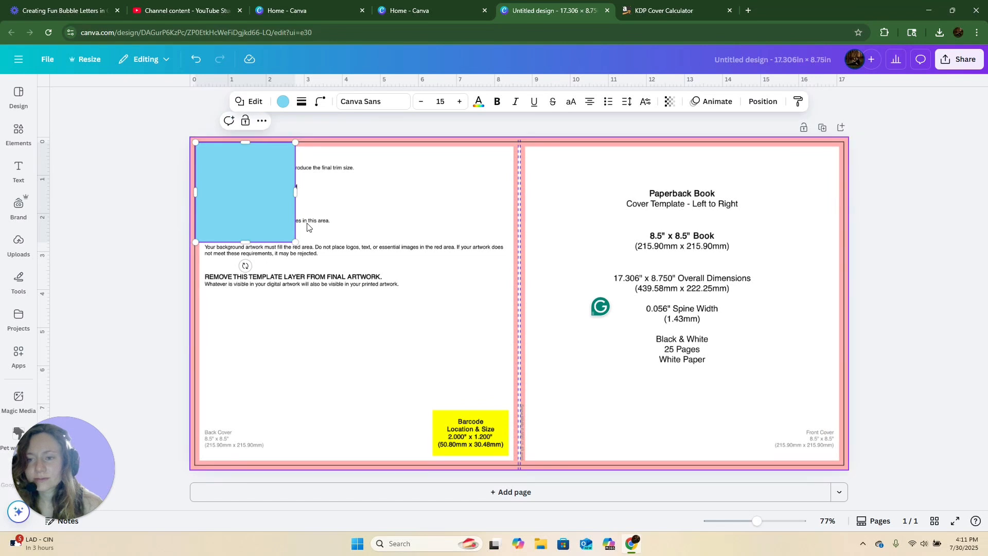
pyautogui.moveTo(295, 242); pyautogui.dragTo(518, 463)
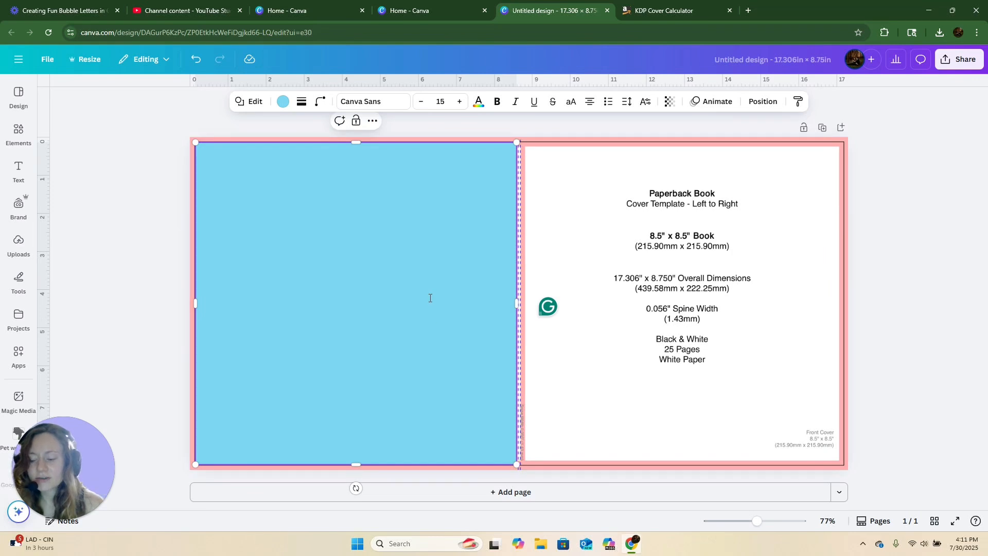
# - Duplicate the rectangle and move the copy over the front cover panel
pyautogui.hotkey('ctrl', 'd')
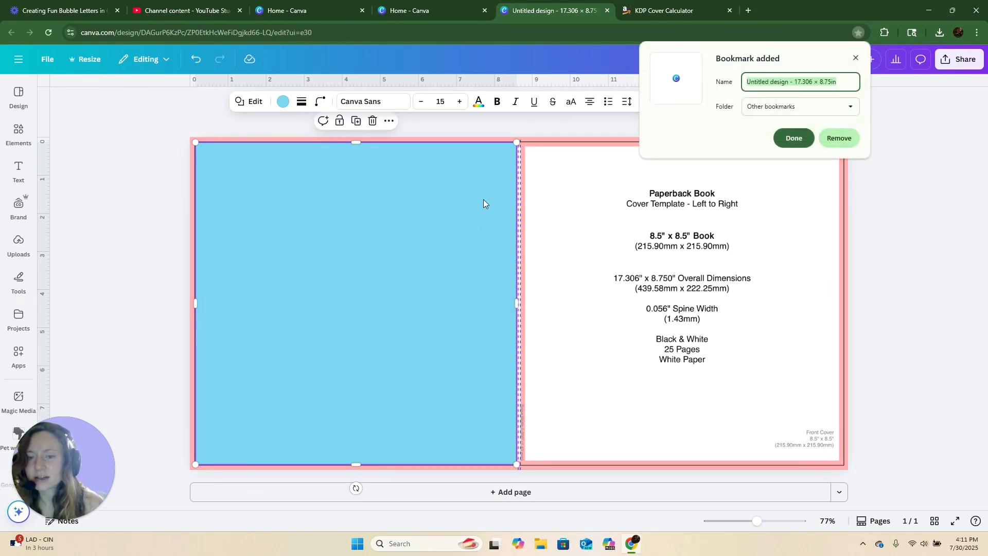
pyautogui.click(855, 60)
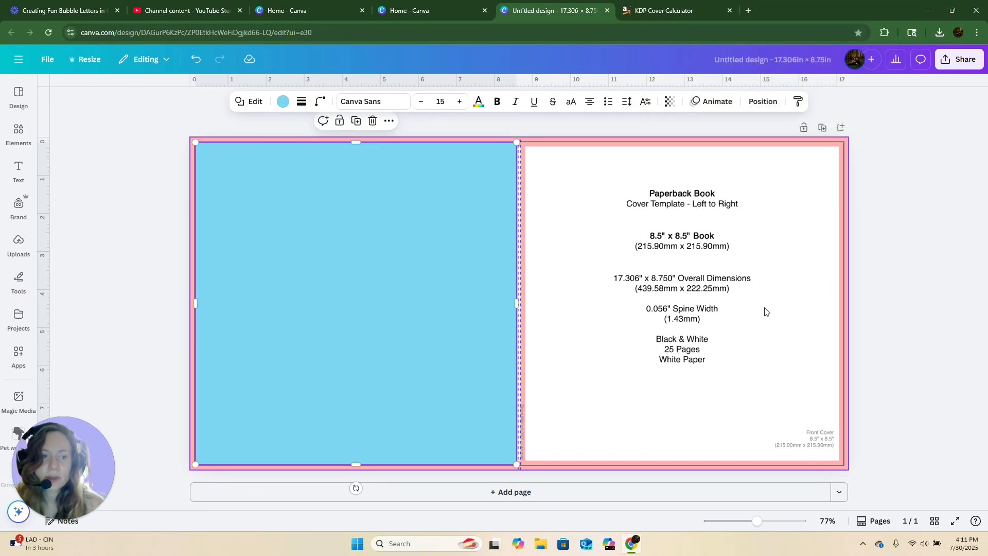
pyautogui.click(931, 220)
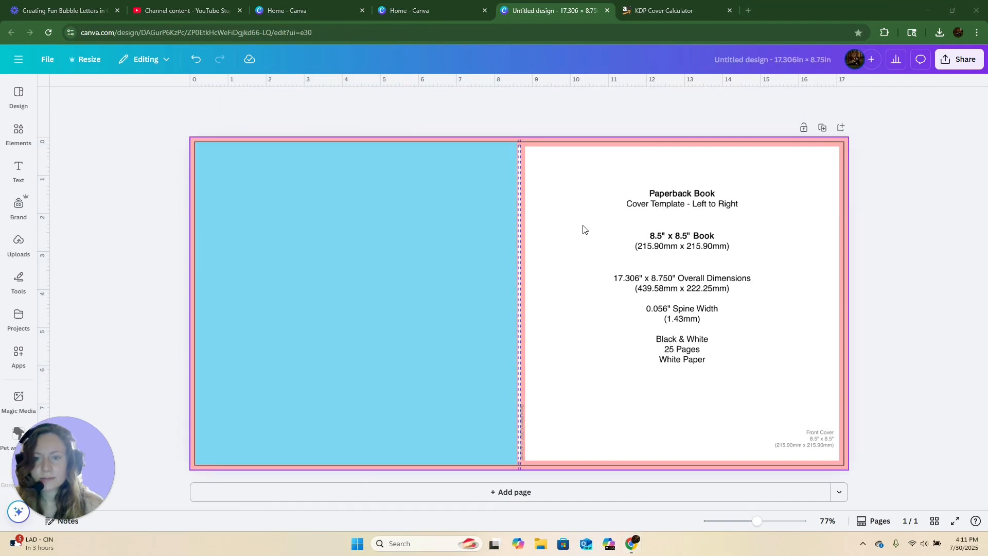
pyautogui.click(363, 236)
pyautogui.moveTo(363, 236); pyautogui.dragTo(381, 260)
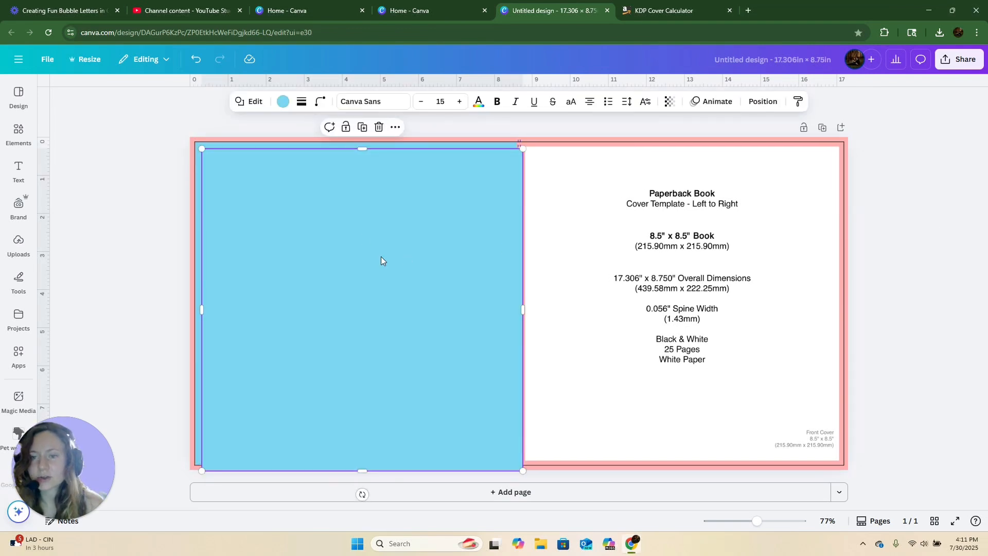
pyautogui.moveTo(545, 258); pyautogui.dragTo(674, 257)
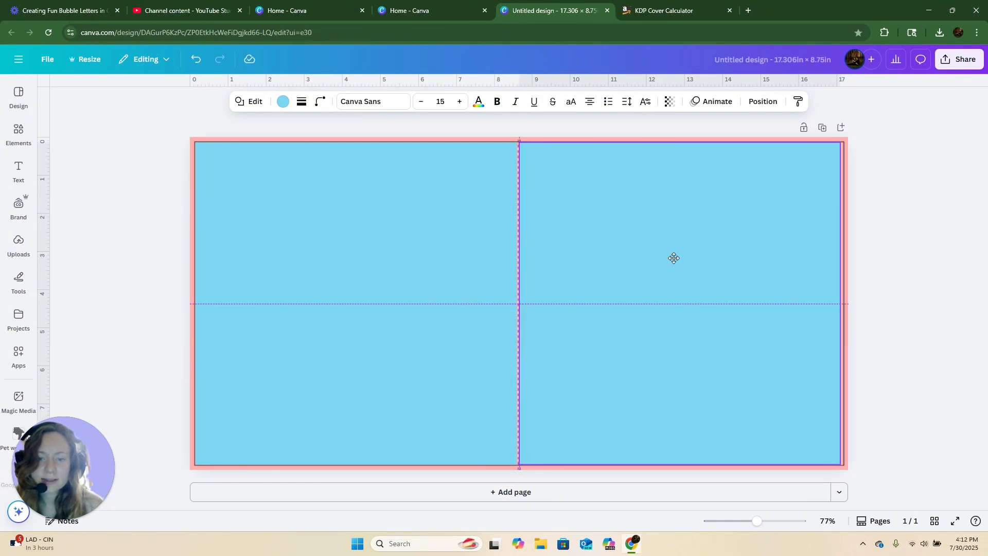
pyautogui.moveTo(674, 258); pyautogui.dragTo(674, 258)
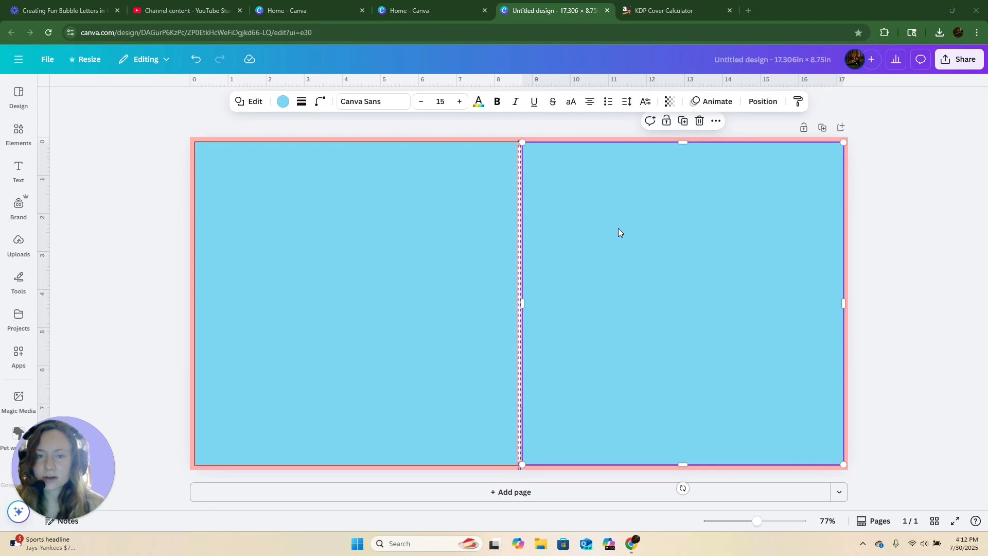
# - Duplicate the rectangle again, color it black, and stretch it to cover the entire page
pyautogui.hotkey('ctrl', 'd')
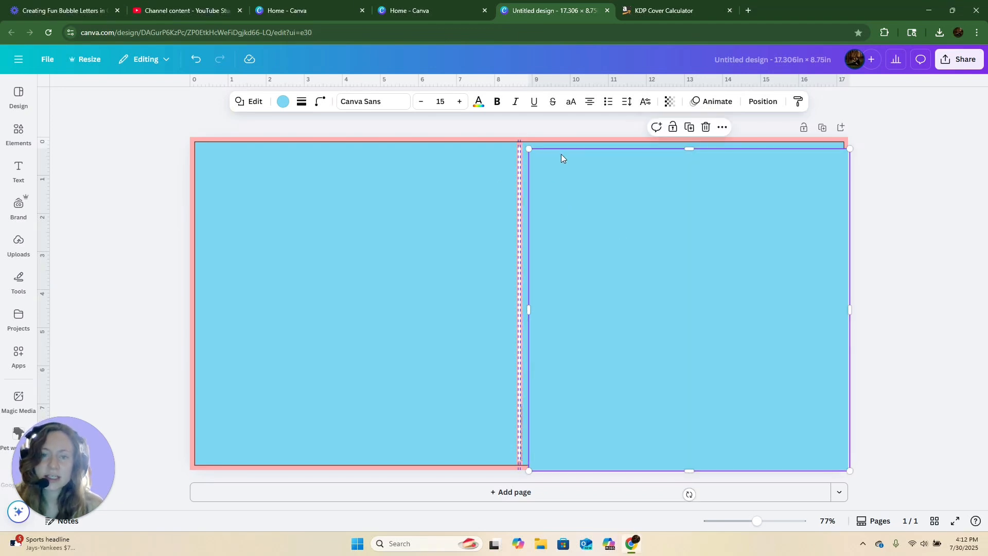
pyautogui.click(283, 103)
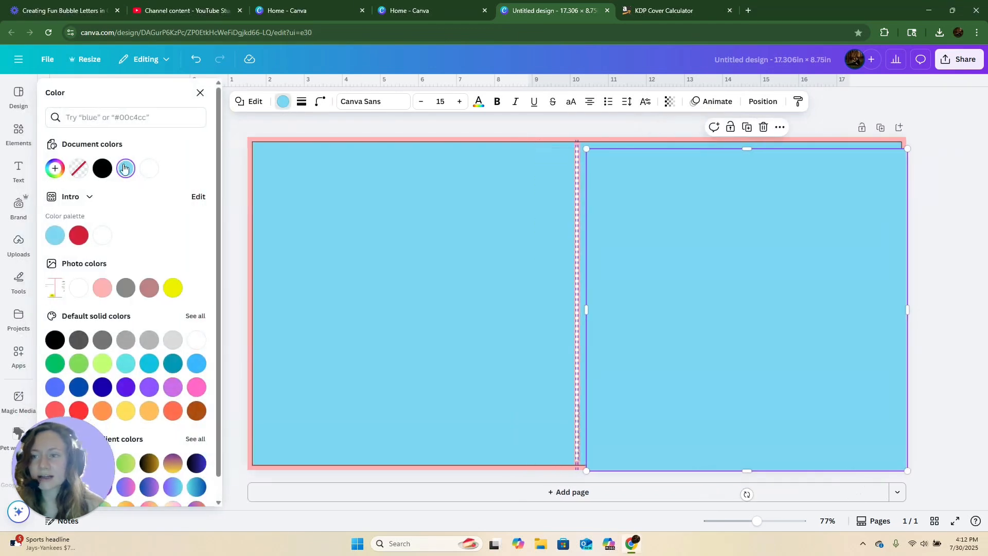
pyautogui.click(102, 168)
pyautogui.moveTo(695, 255); pyautogui.dragTo(402, 250)
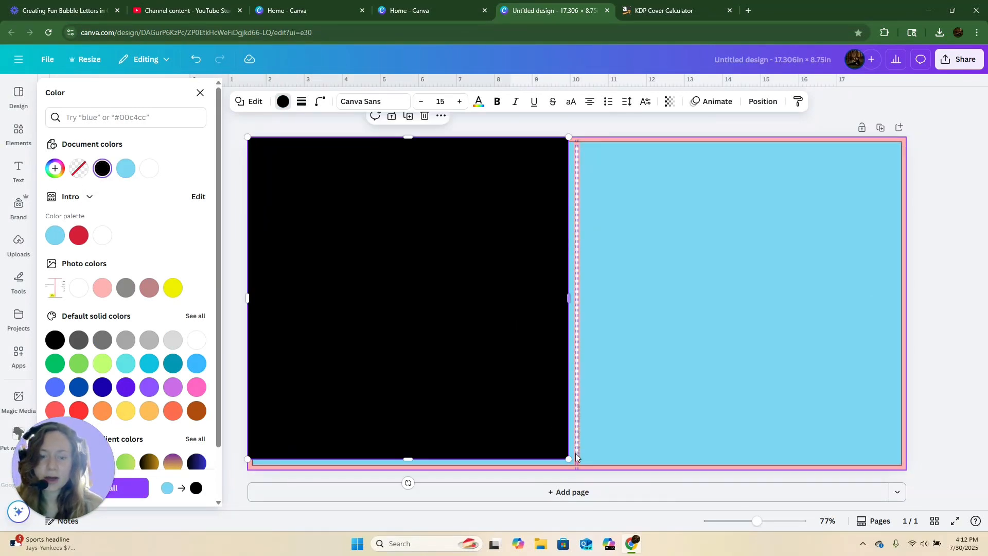
pyautogui.moveTo(569, 459); pyautogui.dragTo(906, 472)
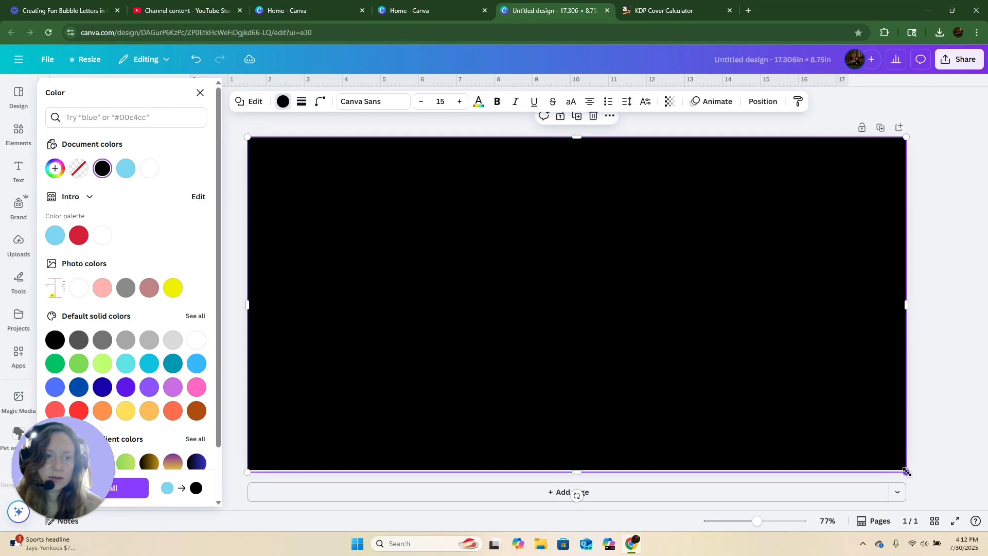
pyautogui.click(762, 112)
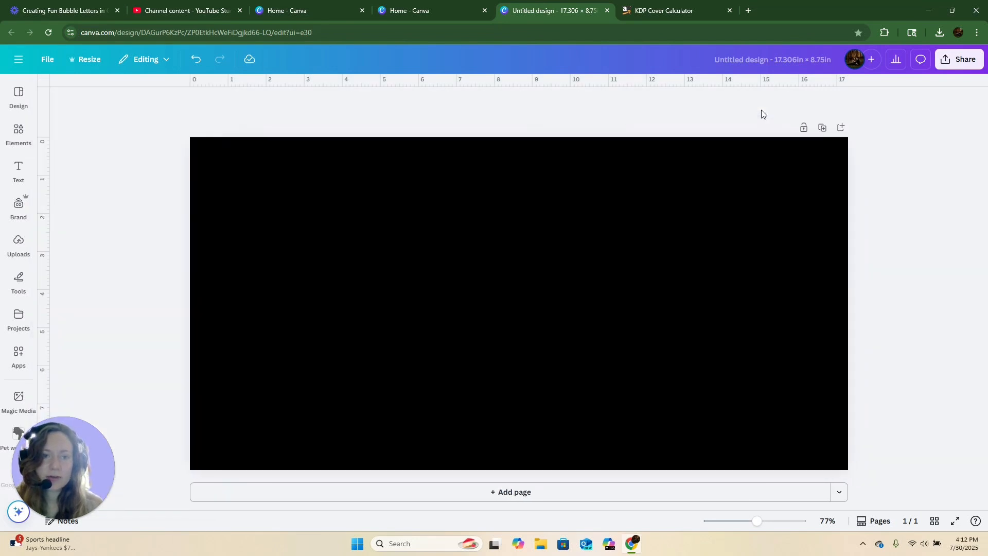
# - Move the black rectangle behind the two blue panels in the layer order
pyautogui.click(796, 200)
pyautogui.click(763, 101)
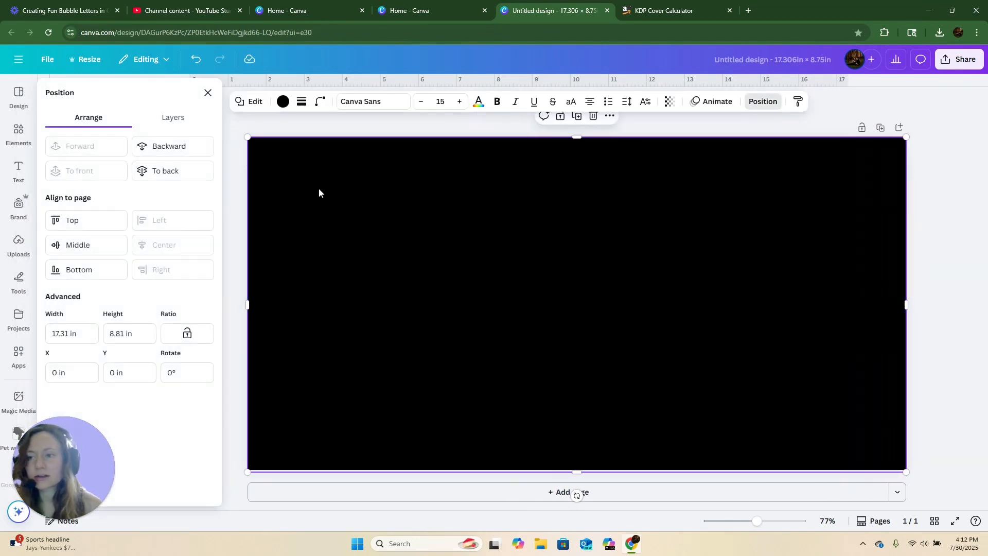
pyautogui.click(176, 117)
pyautogui.moveTo(93, 189); pyautogui.dragTo(121, 238)
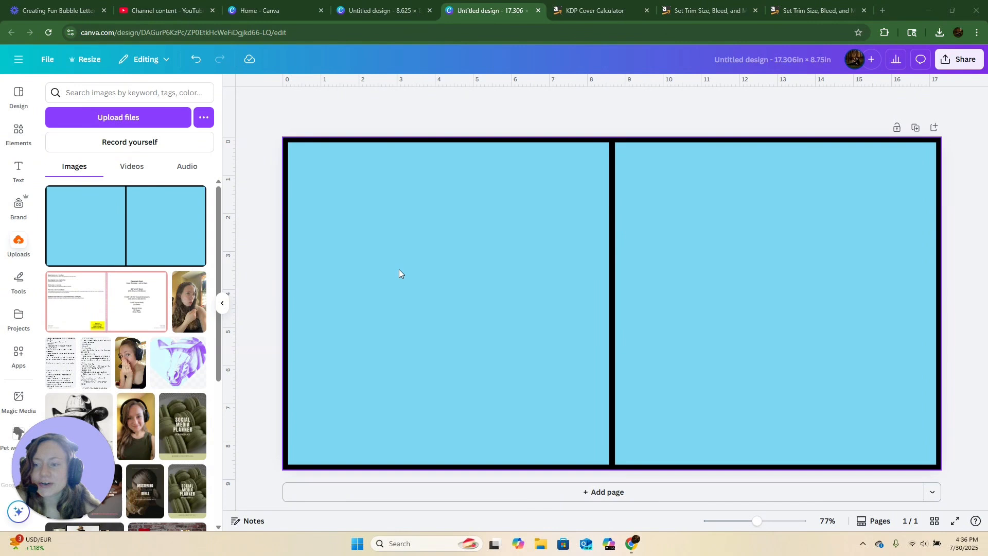
# - Add the uploaded KDP cover template image to the page and stretch it to cover the whole page
pyautogui.click(491, 283)
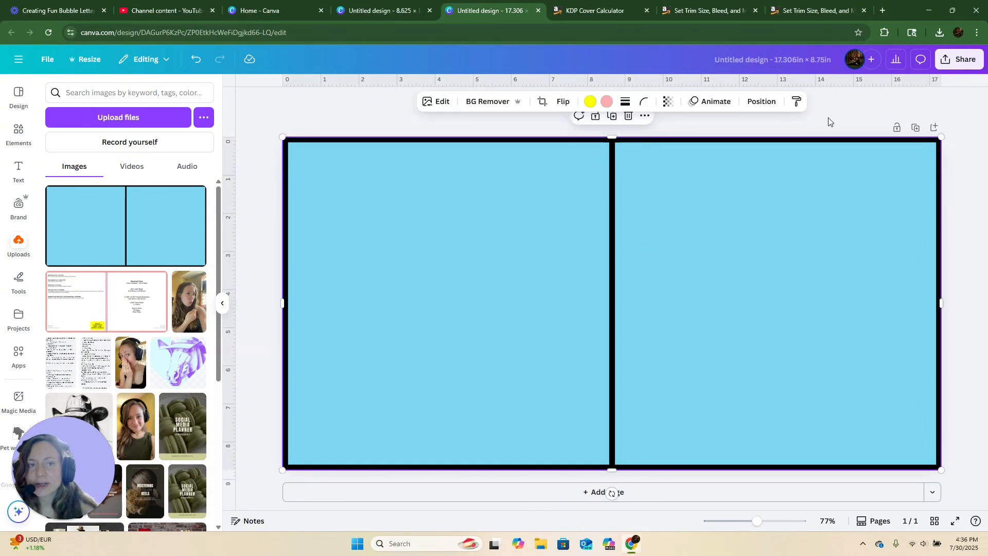
pyautogui.click(751, 102)
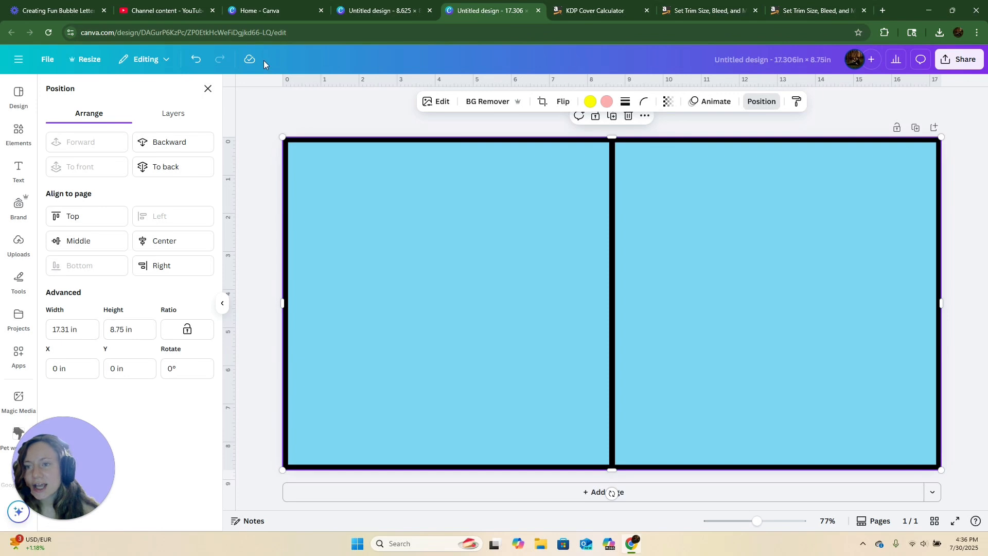
pyautogui.click(167, 117)
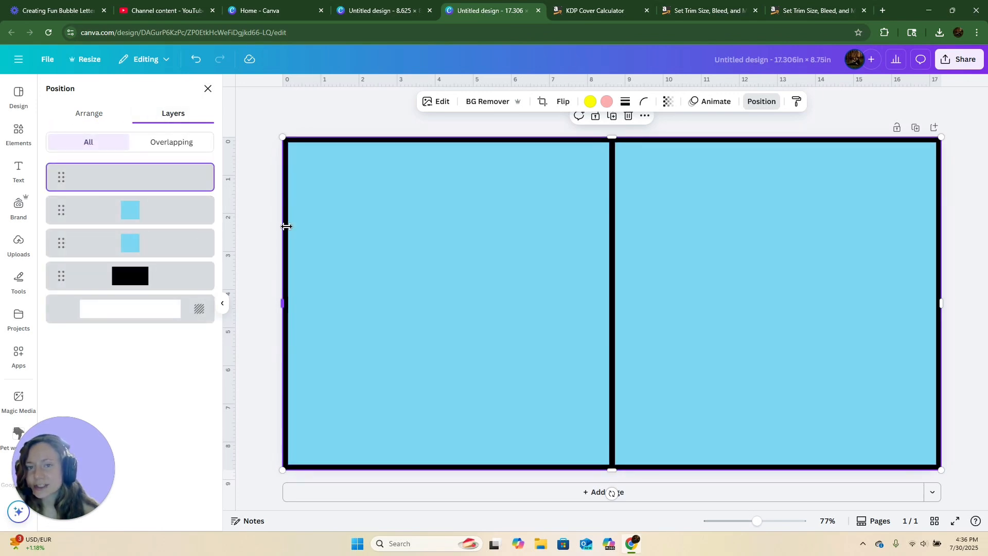
pyautogui.click(264, 210)
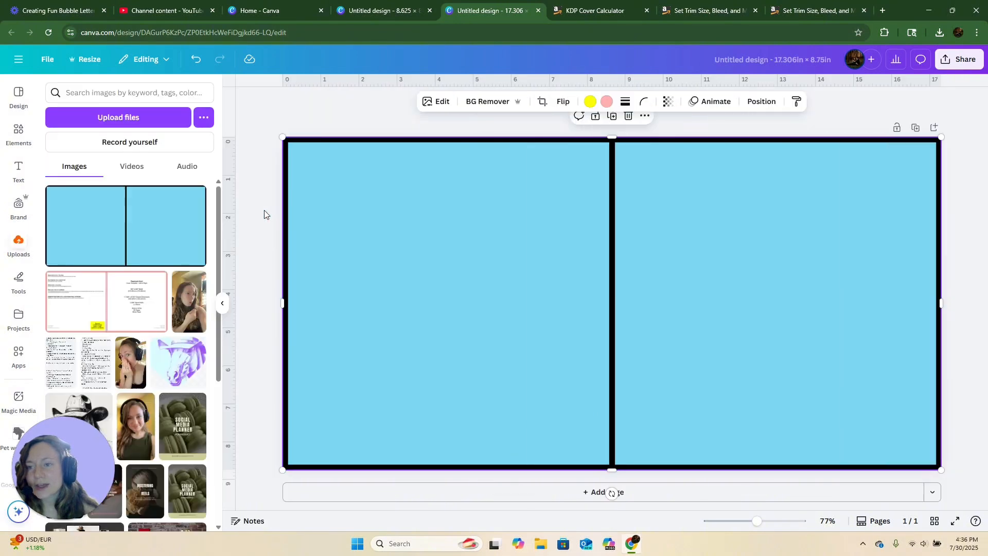
pyautogui.click(121, 311)
pyautogui.moveTo(365, 178); pyautogui.dragTo(282, 138)
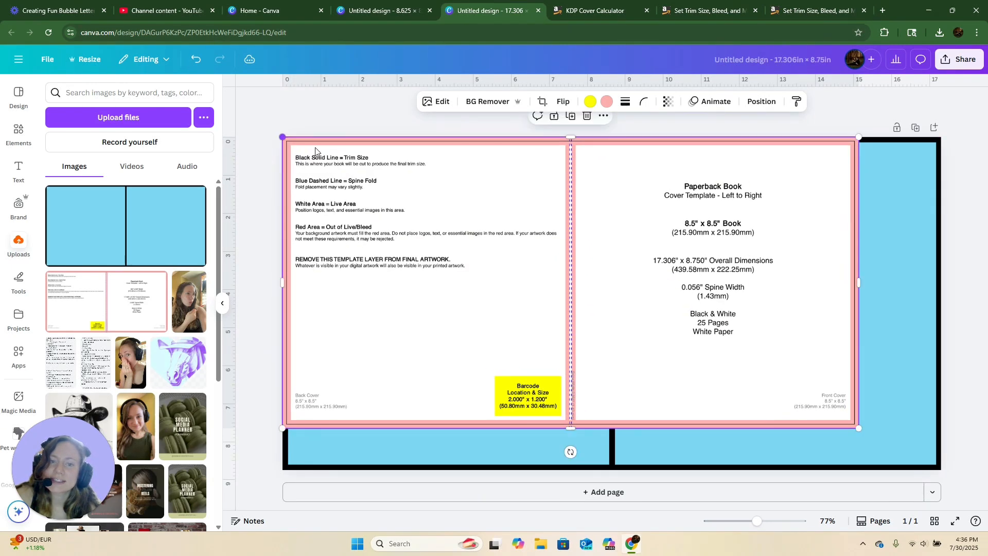
pyautogui.moveTo(860, 429); pyautogui.dragTo(944, 467)
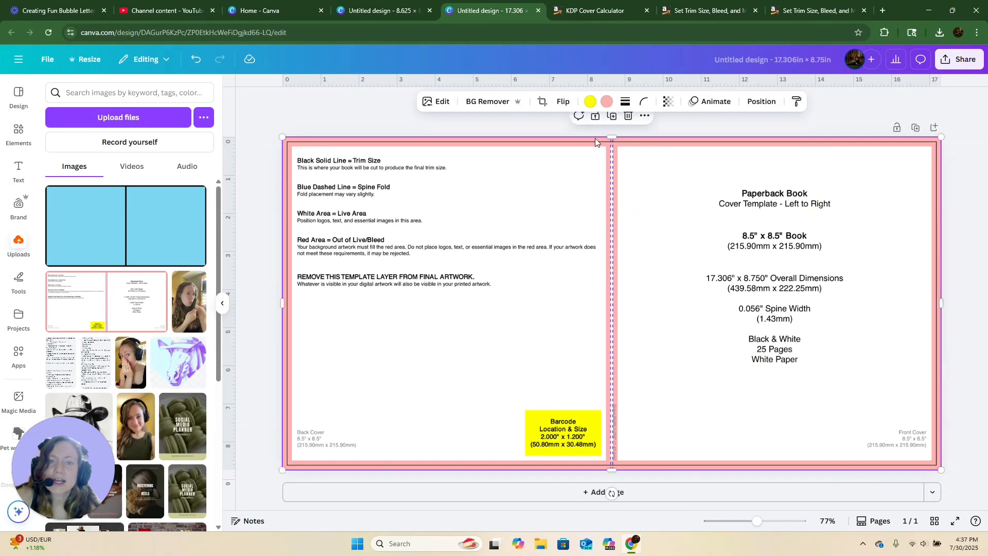
# - Set the template's transparency to 0 and move it below the black rectangle in the layer order
pyautogui.click(668, 103)
pyautogui.moveTo(697, 145); pyautogui.dragTo(655, 155)
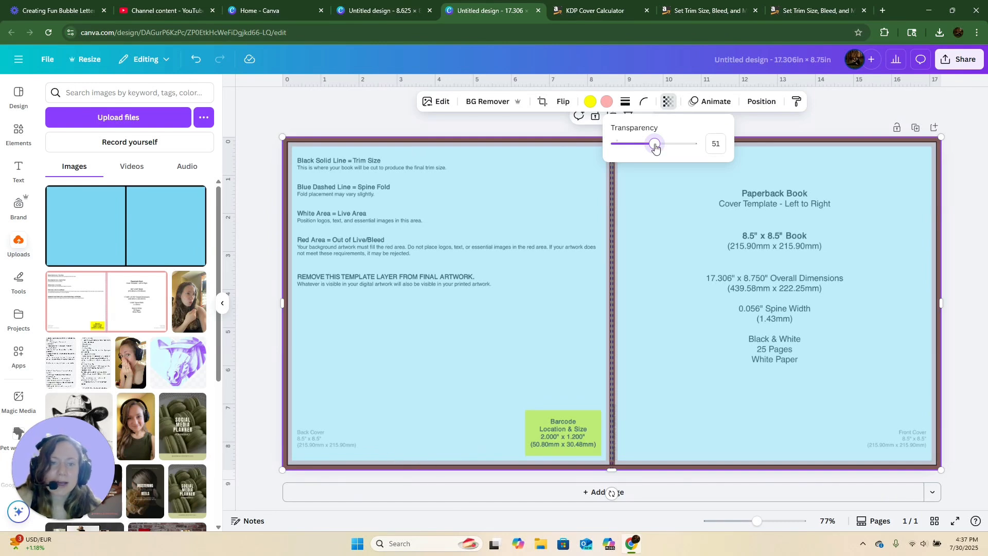
pyautogui.moveTo(655, 146); pyautogui.dragTo(607, 149)
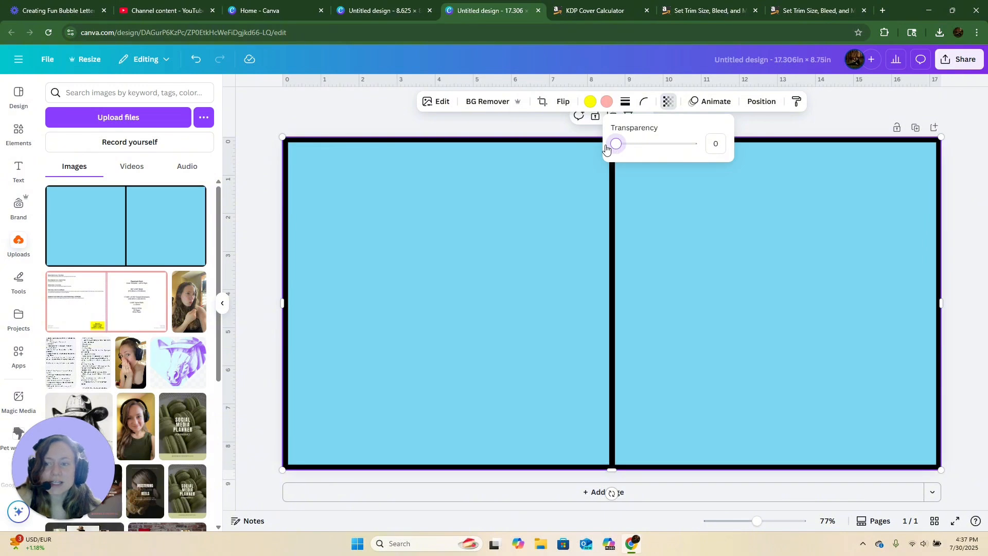
pyautogui.click(762, 102)
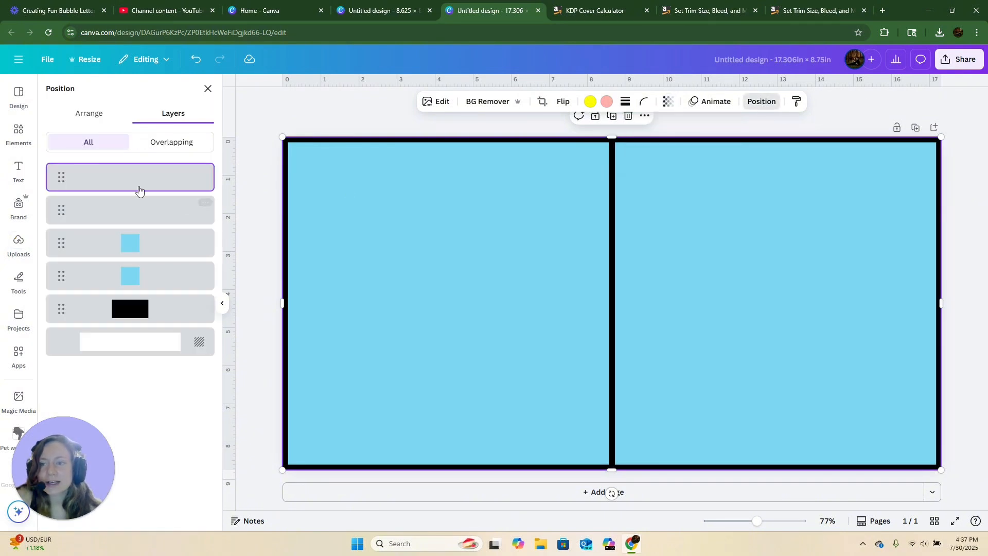
pyautogui.moveTo(123, 181); pyautogui.dragTo(118, 311)
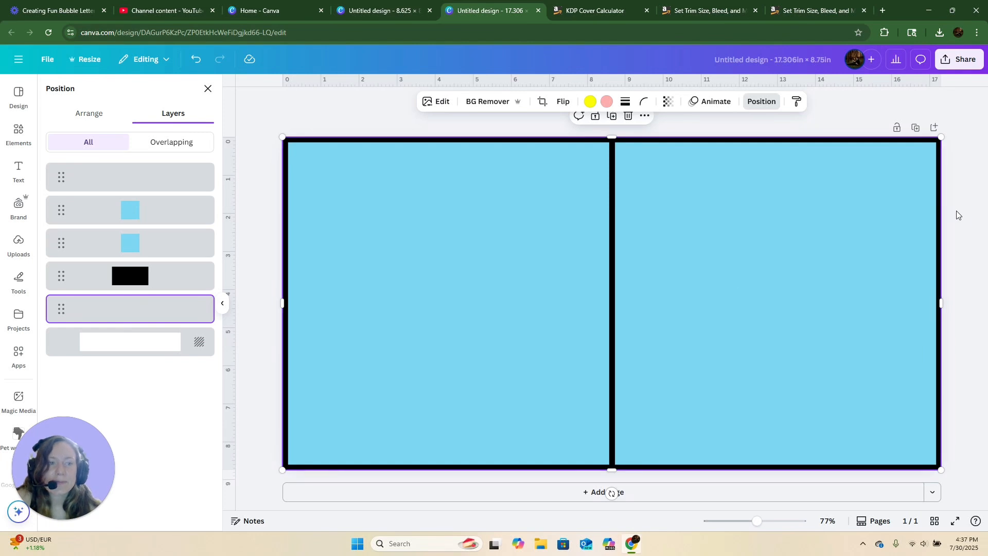
# - Add a second page to the cover design
pyautogui.click(945, 63)
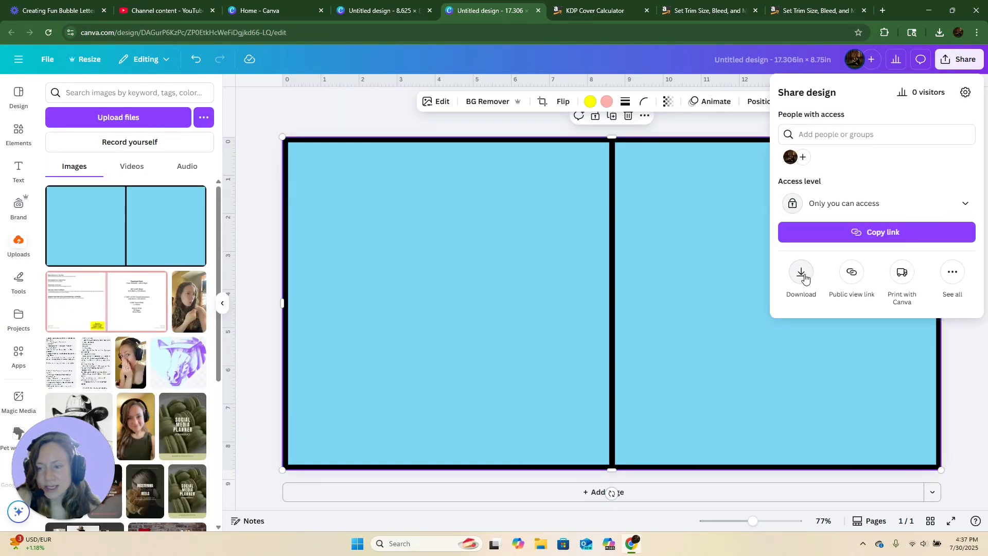
pyautogui.click(703, 122)
pyautogui.scroll(-1, 618, 369)
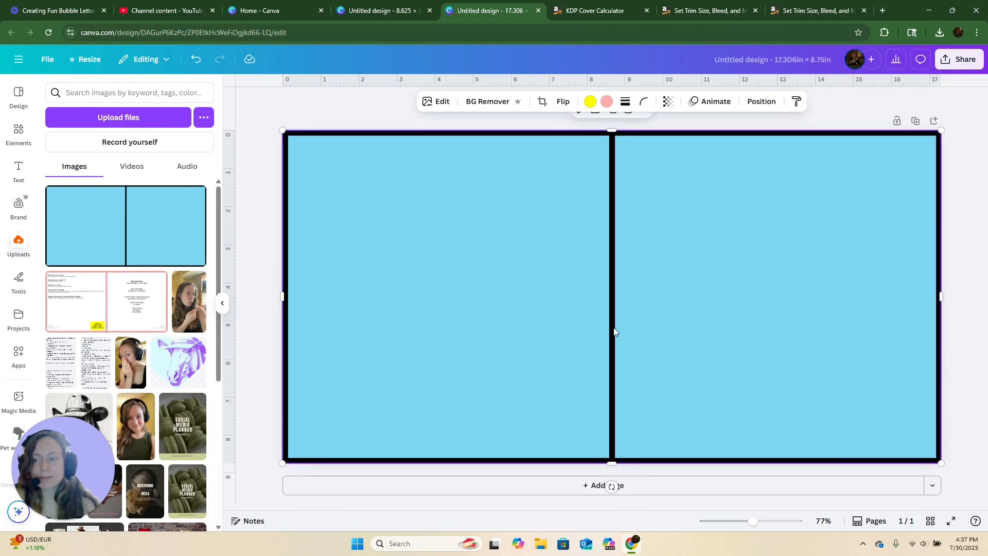
pyautogui.click(679, 488)
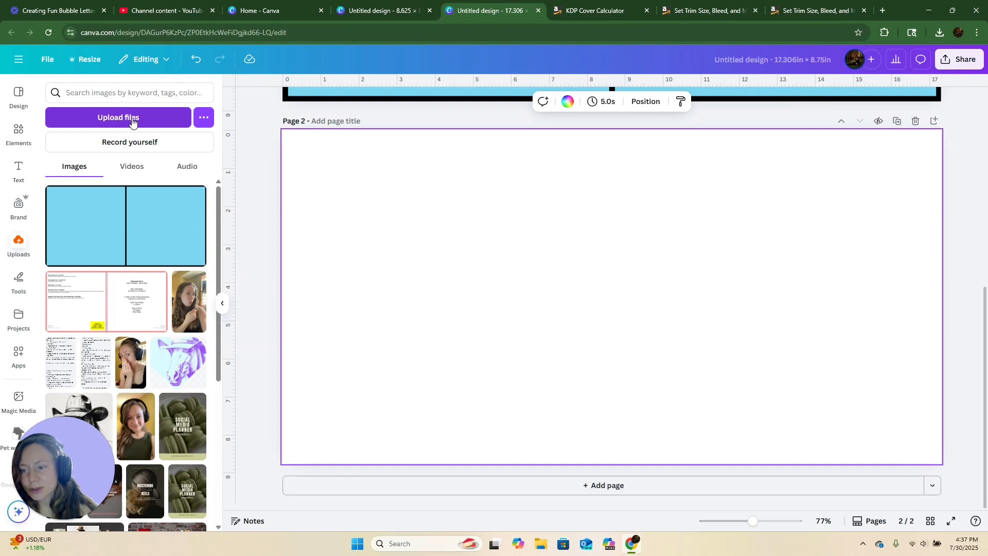
# - Insert the blue two-panel cover image onto page 2 and stretch it to fill the page
pyautogui.click(127, 217)
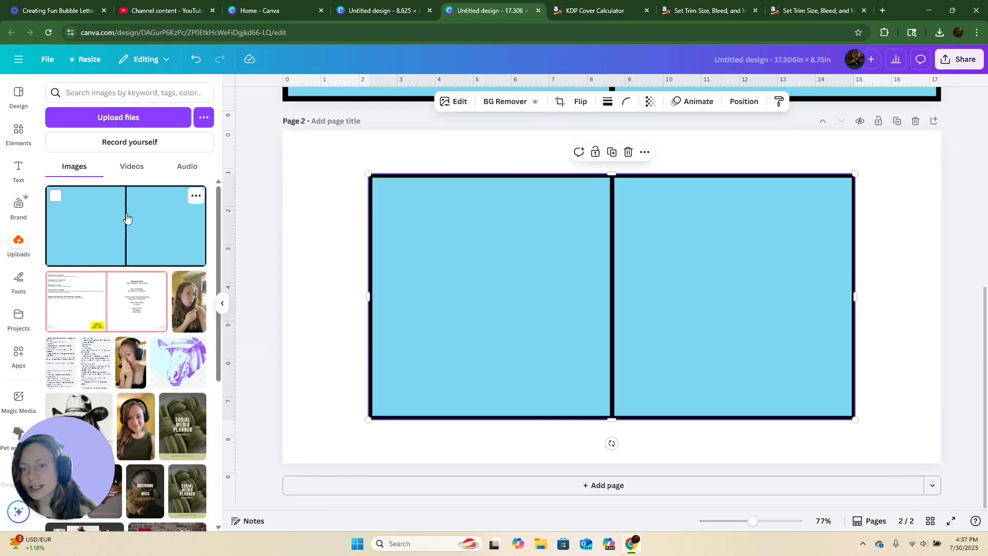
pyautogui.moveTo(369, 174); pyautogui.dragTo(274, 150)
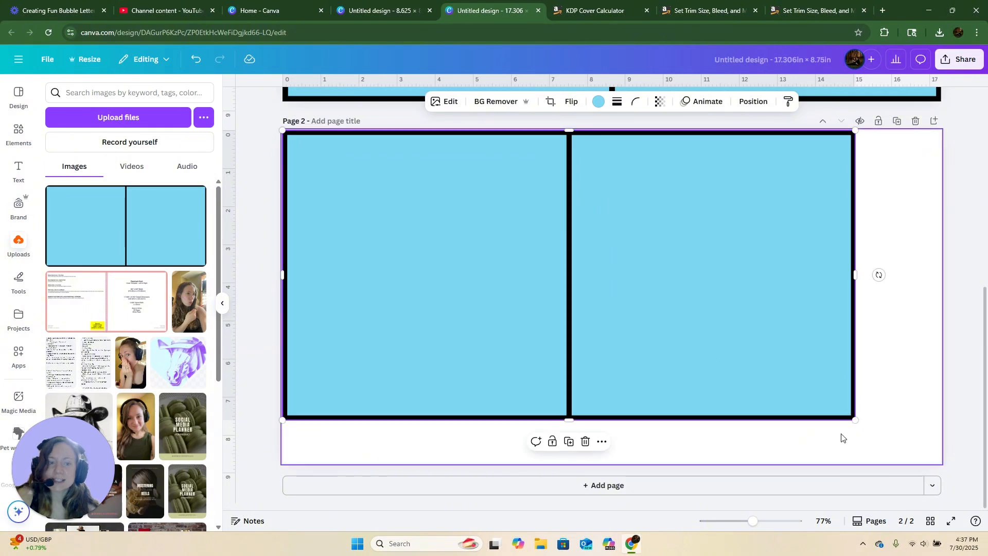
pyautogui.moveTo(855, 419); pyautogui.dragTo(941, 464)
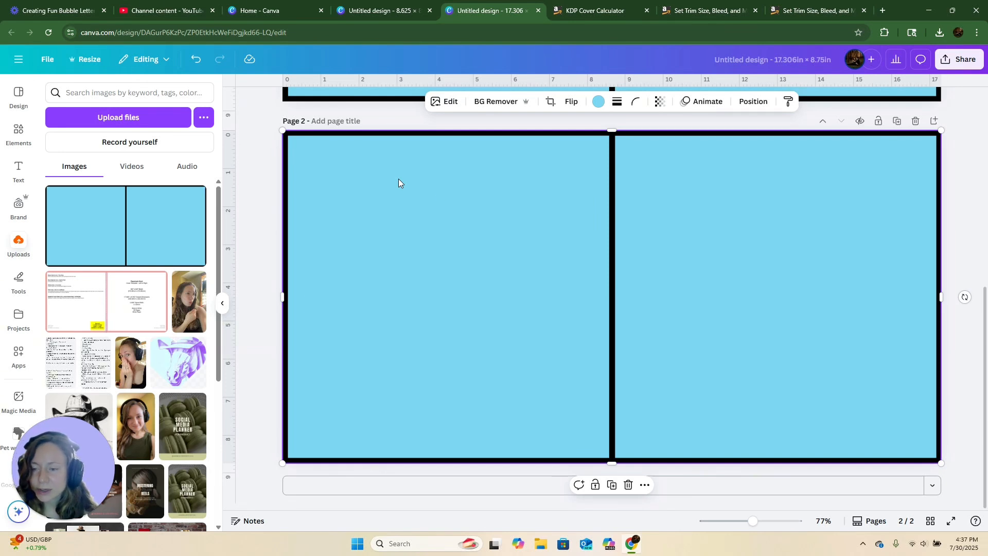
# - Scroll between page 1 and page 2 to compare the two cover layouts
pyautogui.scroll(5, 452, 202)
pyautogui.scroll(-5, 452, 202)
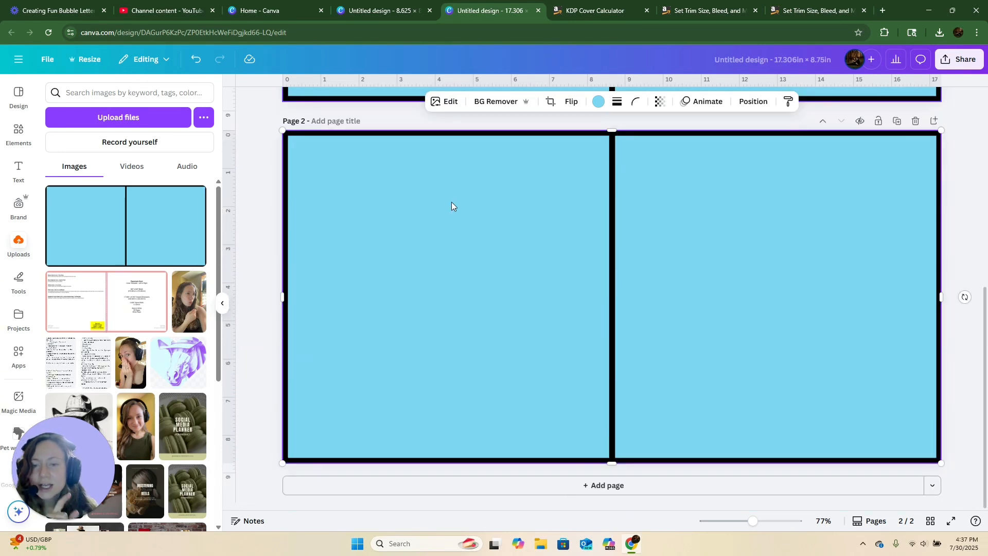
pyautogui.scroll(5, 451, 202)
pyautogui.scroll(2, 452, 207)
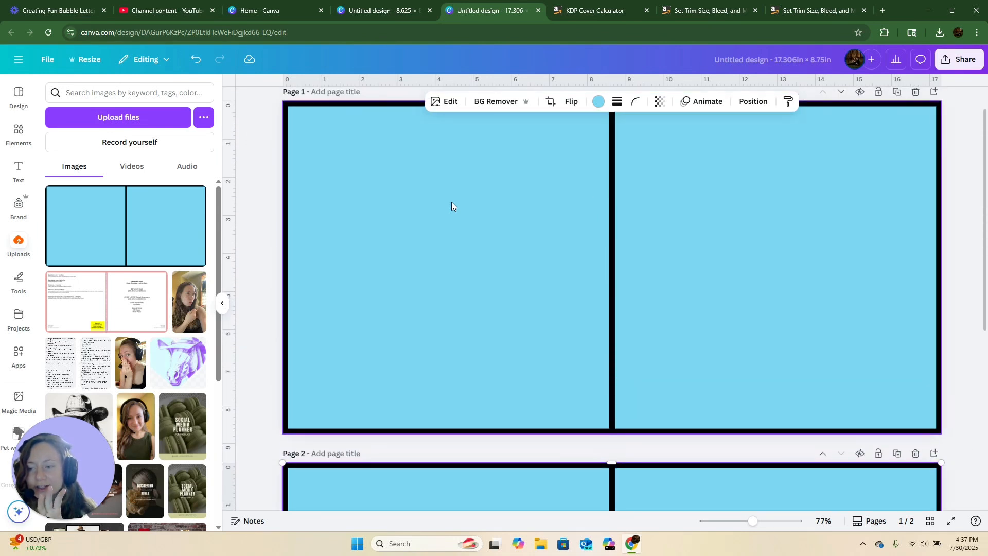
pyautogui.scroll(-5, 452, 207)
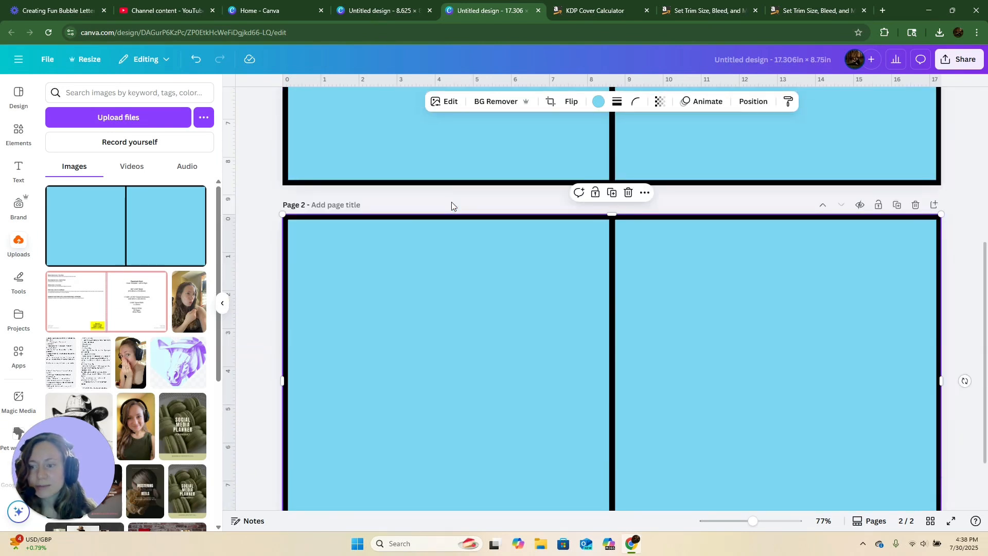
pyautogui.scroll(-2, 452, 206)
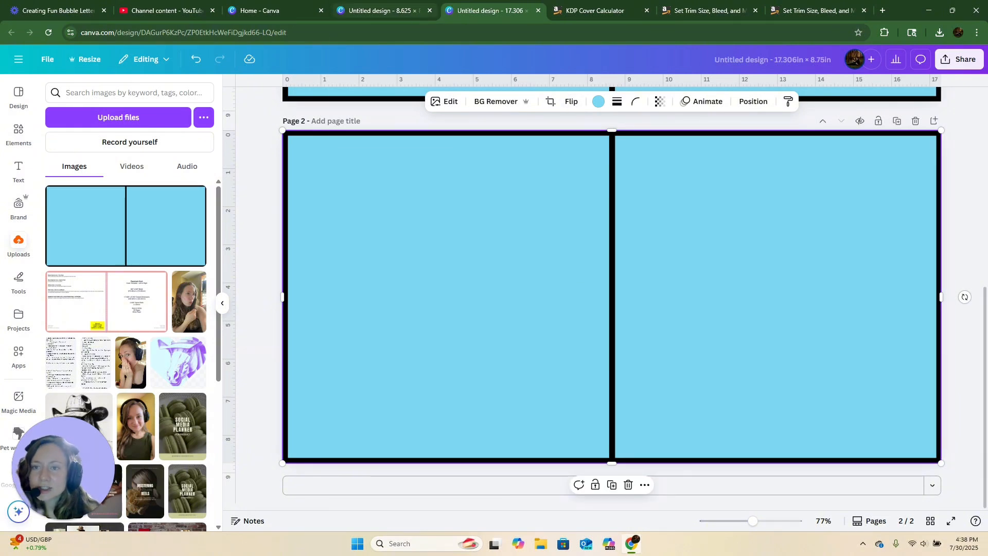
# - Close the duplicate KDP tab, reopen the Set Trim Size, Bleed, and Margins help page, and read its trim and bleed sections
pyautogui.click(390, 4)
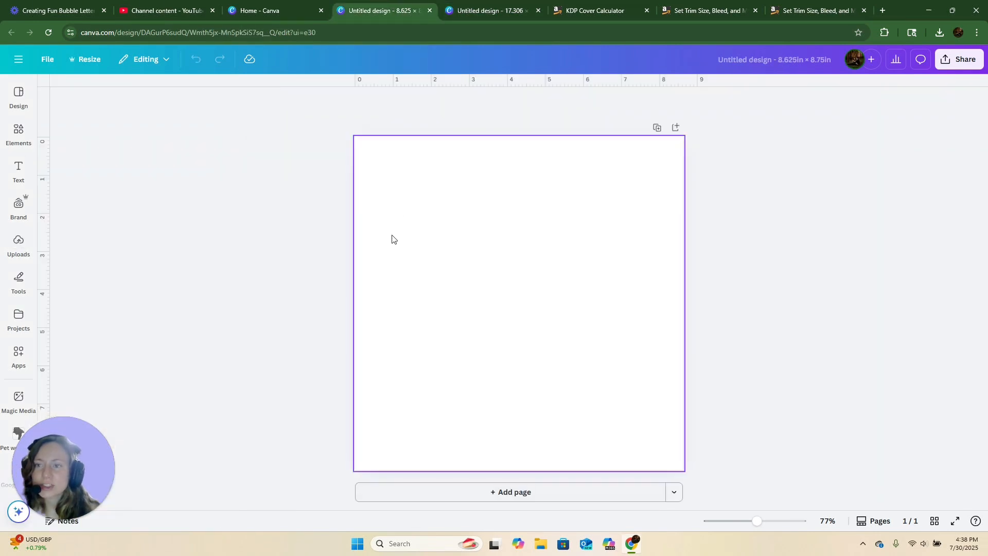
pyautogui.click(864, 11)
pyautogui.click(792, 9)
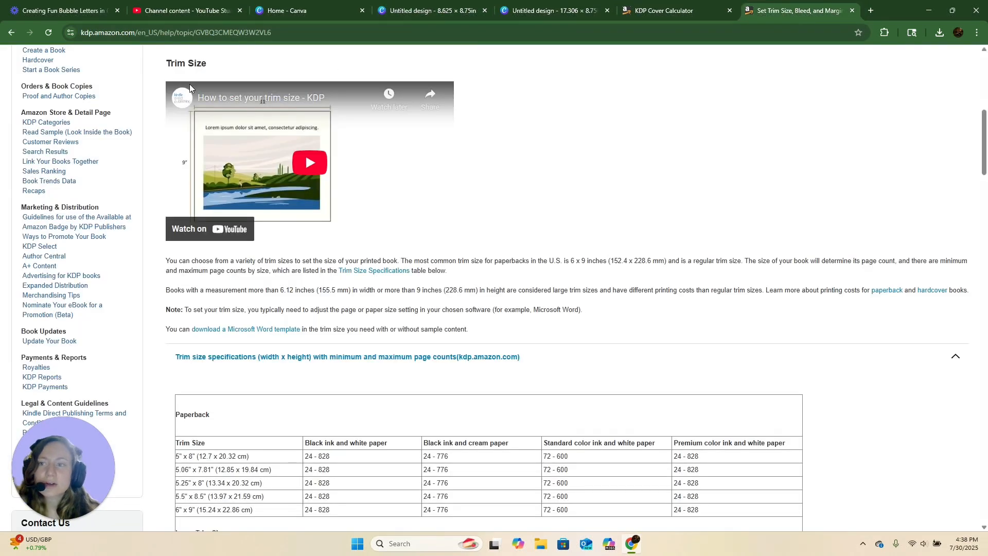
pyautogui.click(9, 32)
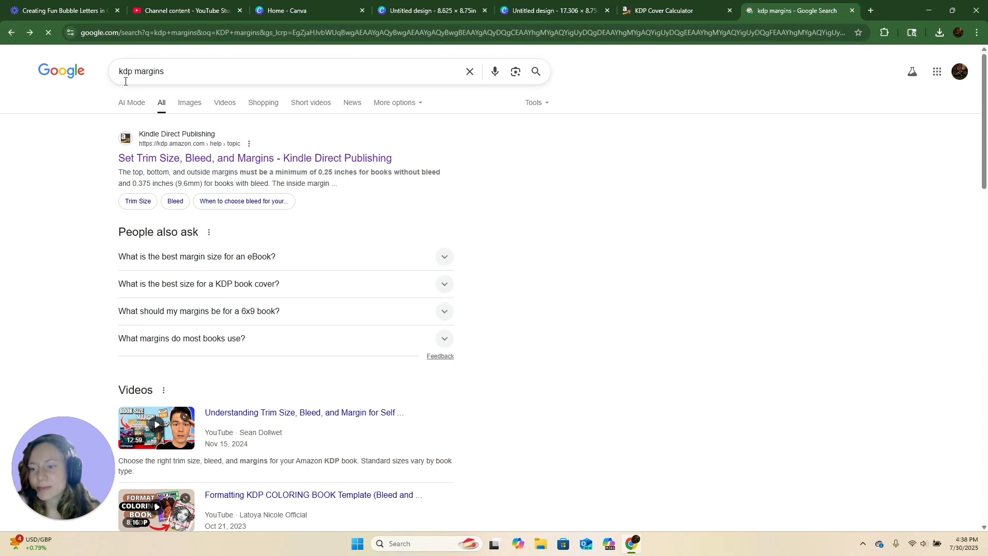
pyautogui.click(190, 164)
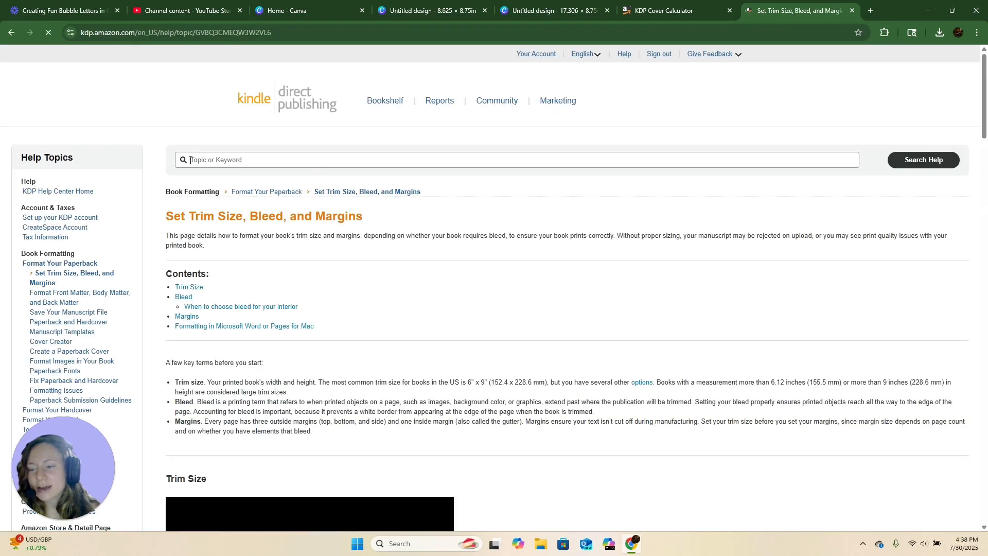
pyautogui.scroll(-5, 332, 373)
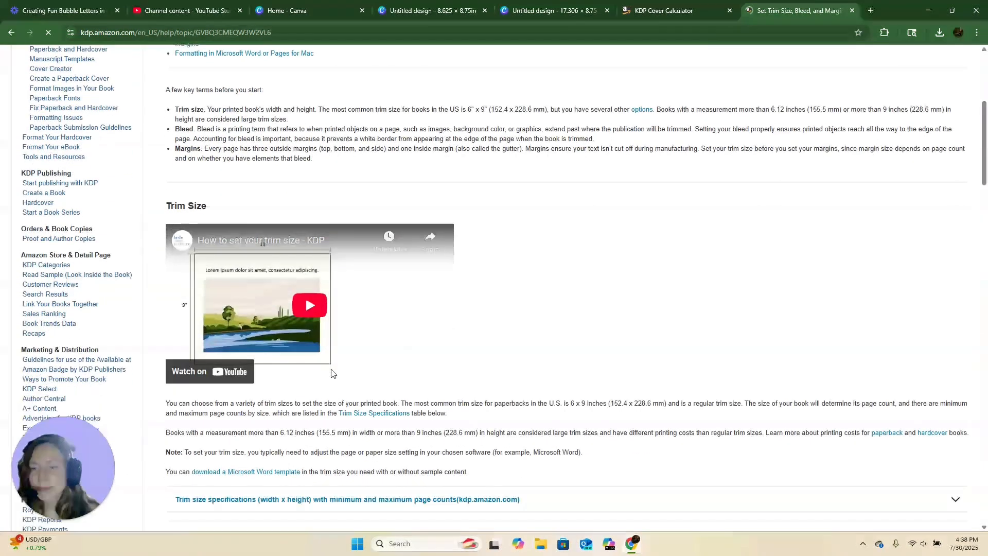
pyautogui.scroll(-1, 332, 373)
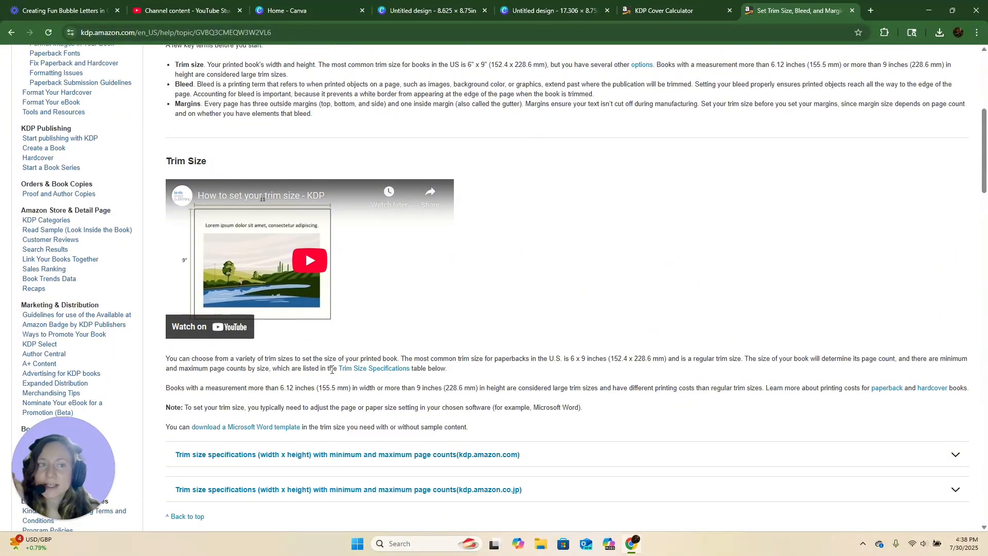
pyautogui.scroll(-13, 332, 370)
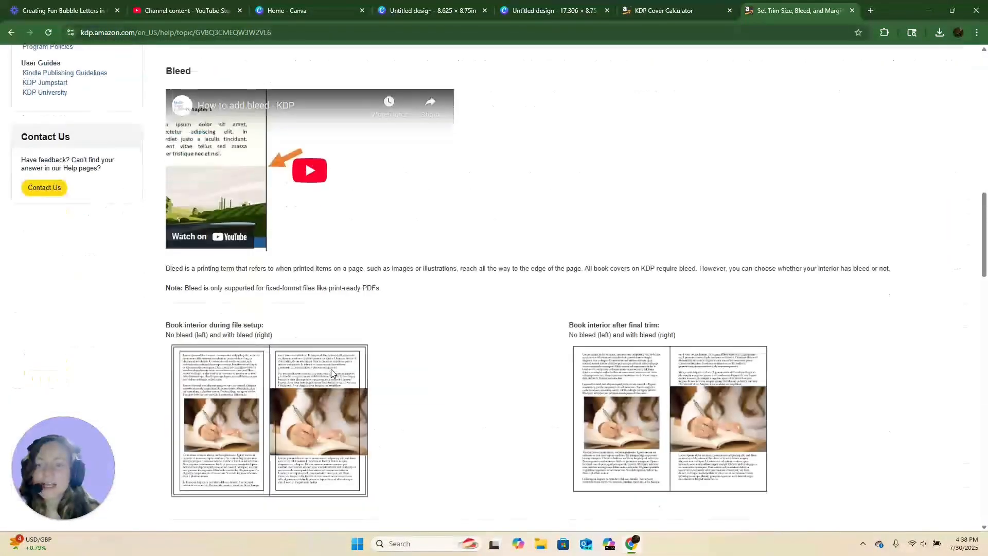
pyautogui.scroll(-4, 332, 373)
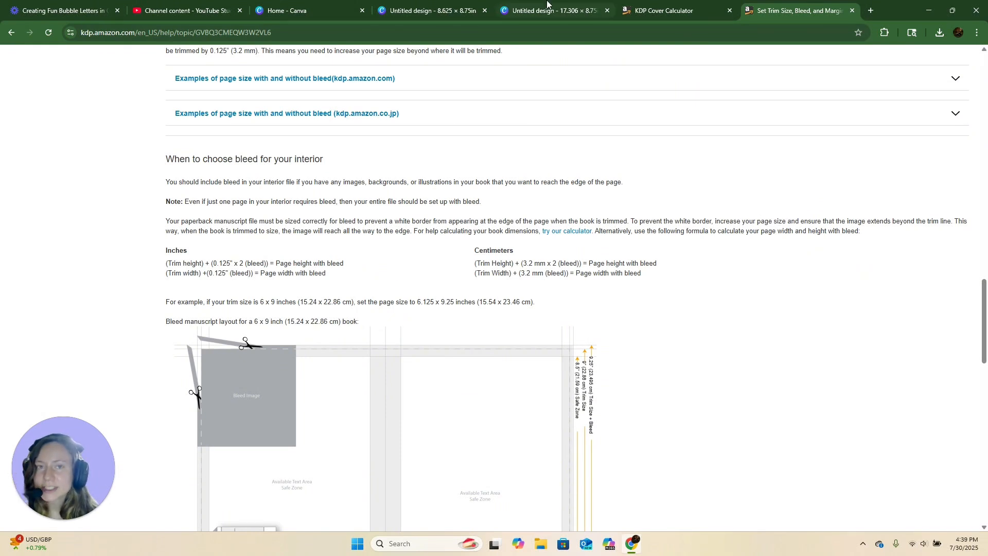
# - Check the file settings options of the 8.625 × 8.75 in design
pyautogui.click(422, 5)
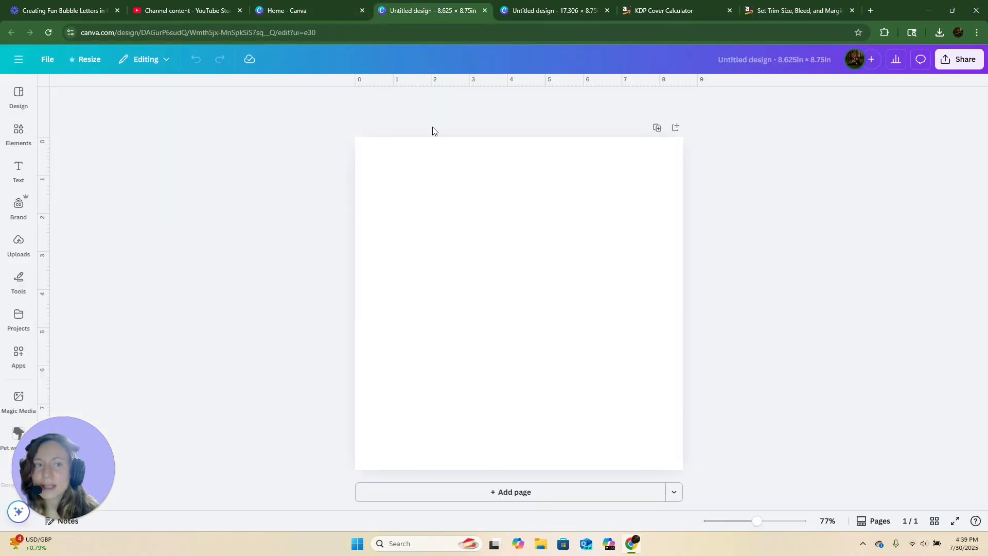
pyautogui.click(782, 65)
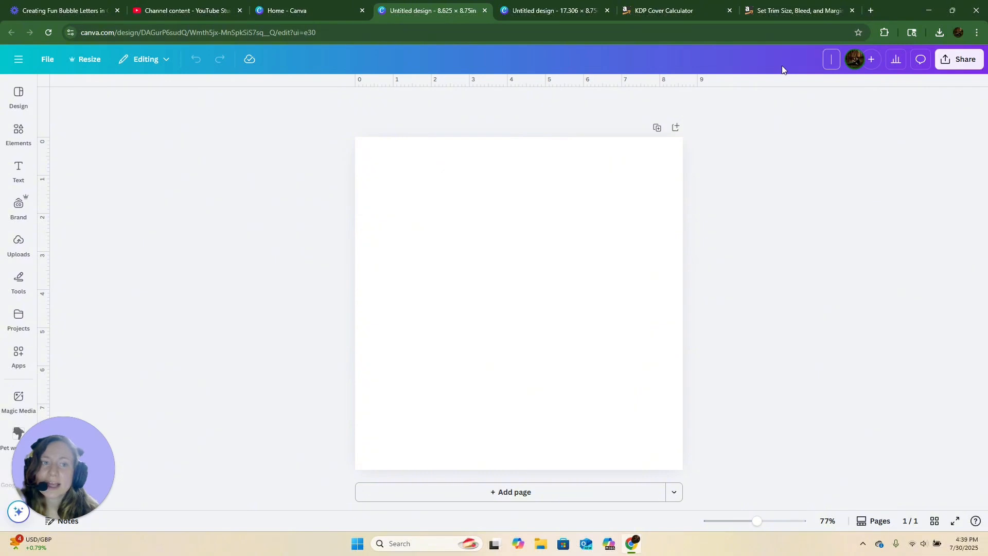
pyautogui.click(780, 201)
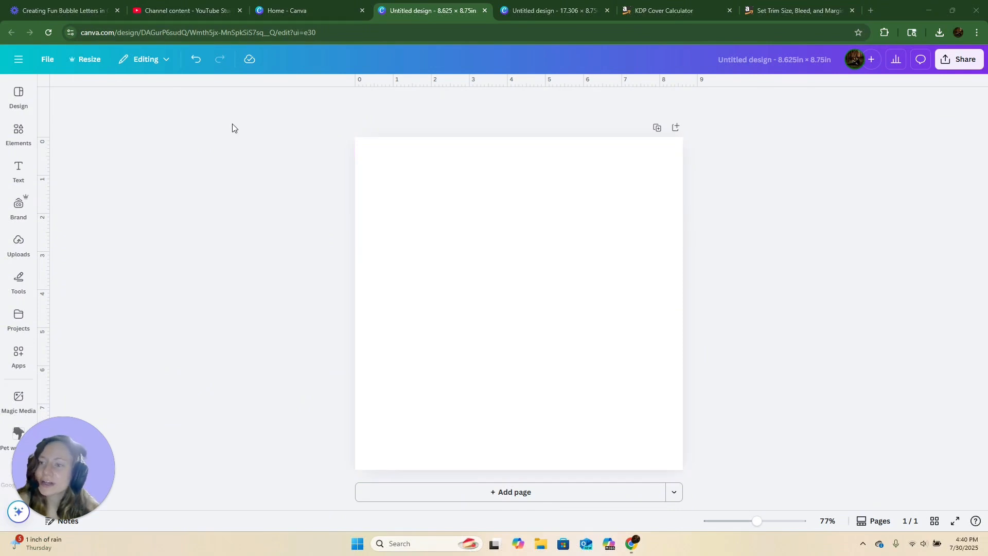
pyautogui.click(48, 59)
pyautogui.moveTo(109, 186)
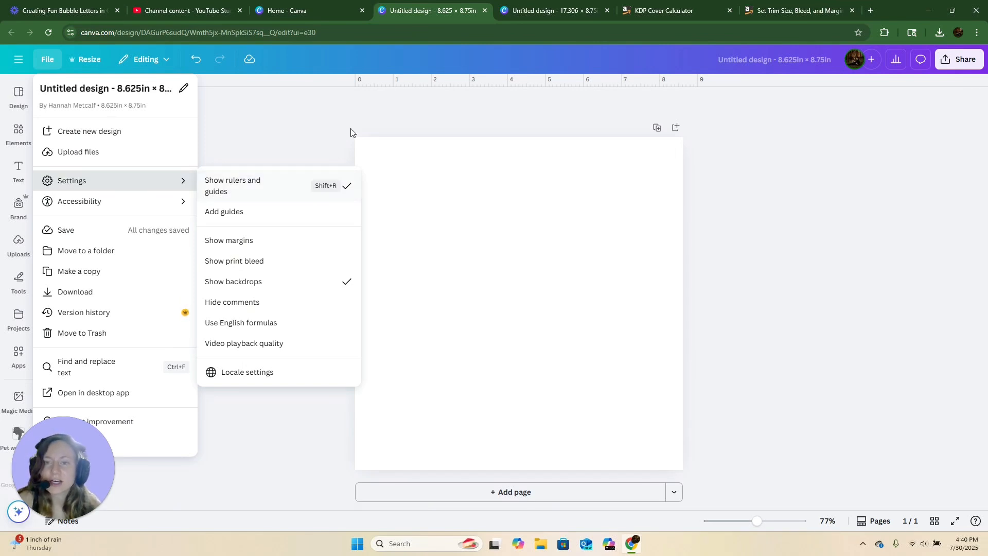
pyautogui.click(323, 137)
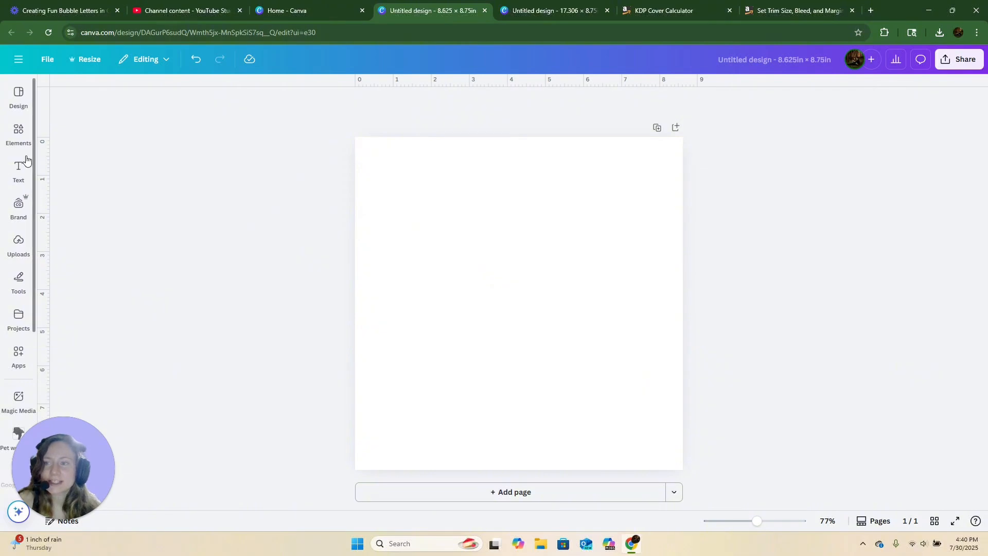
# - Review the KDP minimum margin table by page count on the help page
pyautogui.click(784, 9)
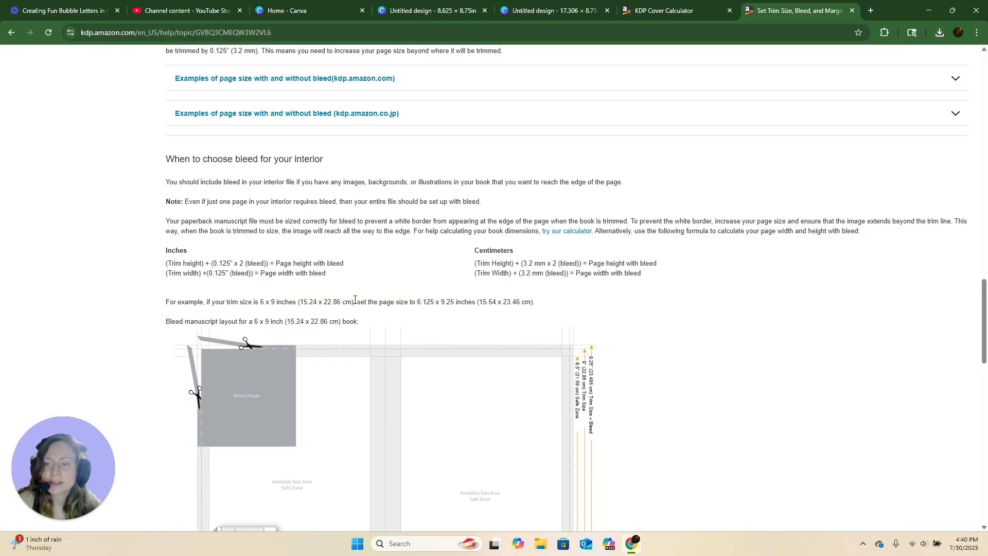
pyautogui.scroll(8, 355, 299)
pyautogui.scroll(-20, 355, 299)
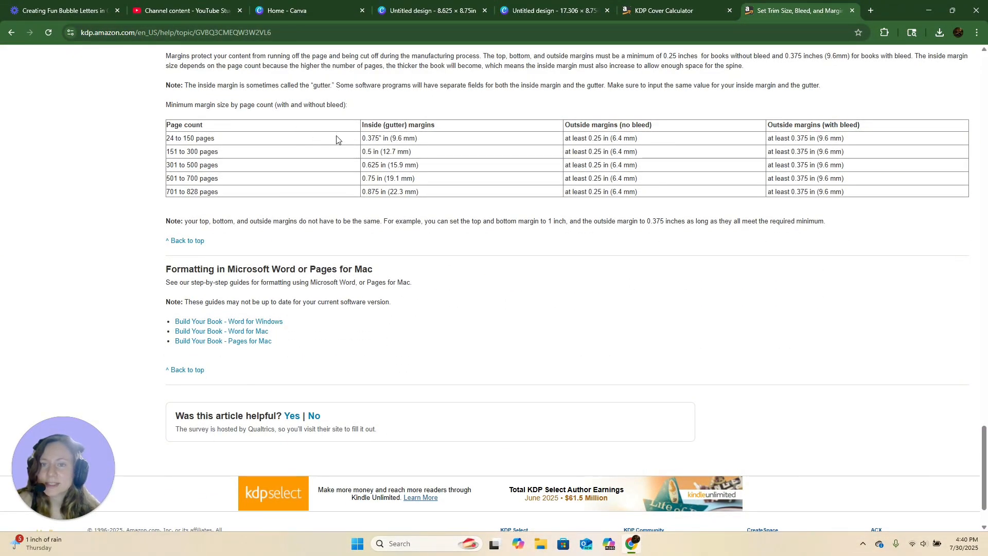
# - Switch to the 8.625 × 8.75 in design and drag a vertical guide to about 0.37 in from the left edge
pyautogui.scroll(1, 330, 147)
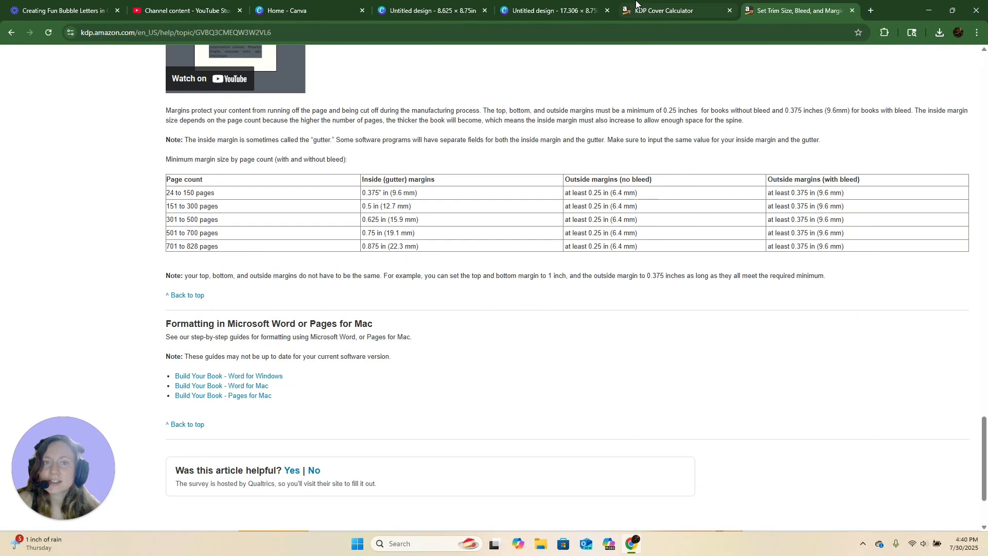
pyautogui.click(560, 4)
pyautogui.click(462, 5)
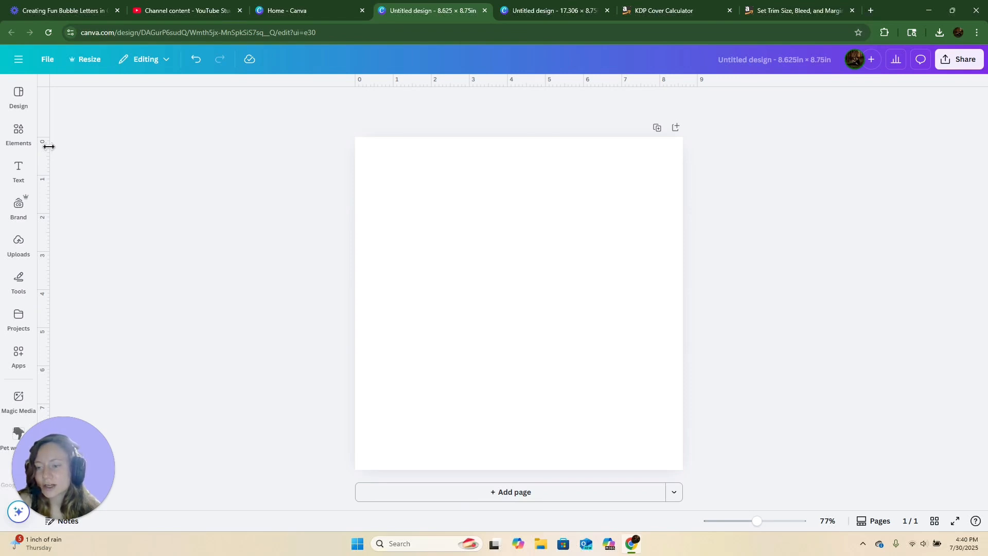
pyautogui.moveTo(53, 145); pyautogui.dragTo(371, 176)
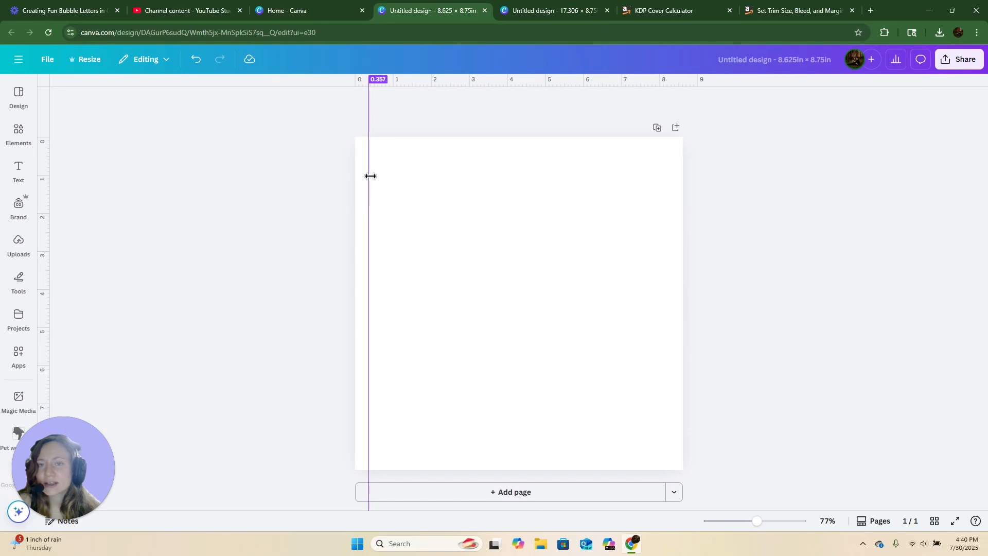
pyautogui.moveTo(371, 176); pyautogui.dragTo(372, 176)
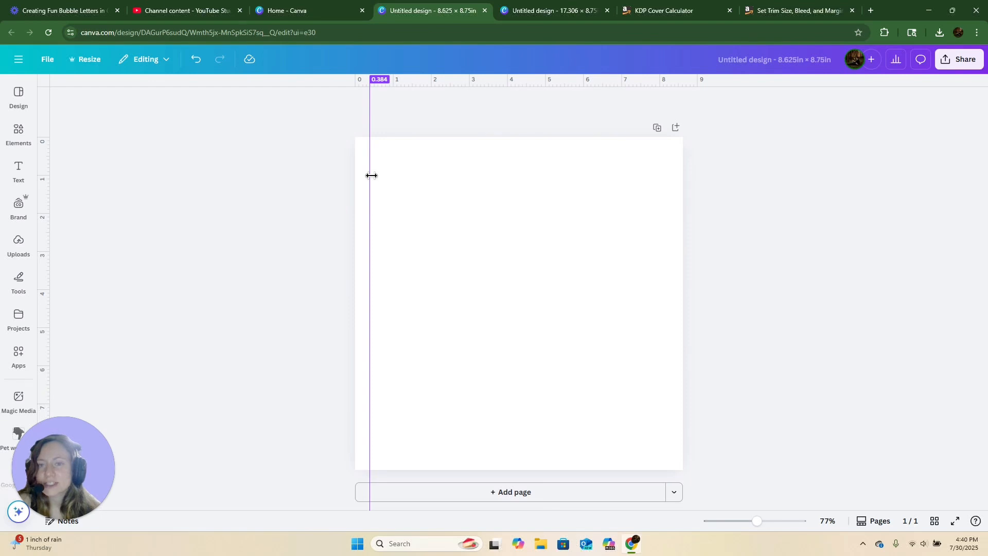
pyautogui.moveTo(371, 176); pyautogui.dragTo(371, 176)
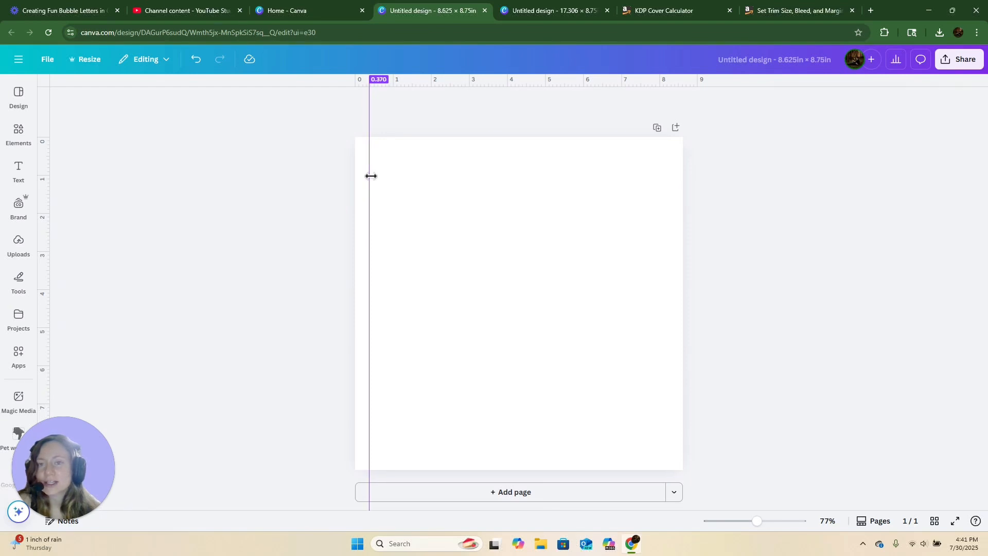
pyautogui.moveTo(371, 176); pyautogui.dragTo(371, 176)
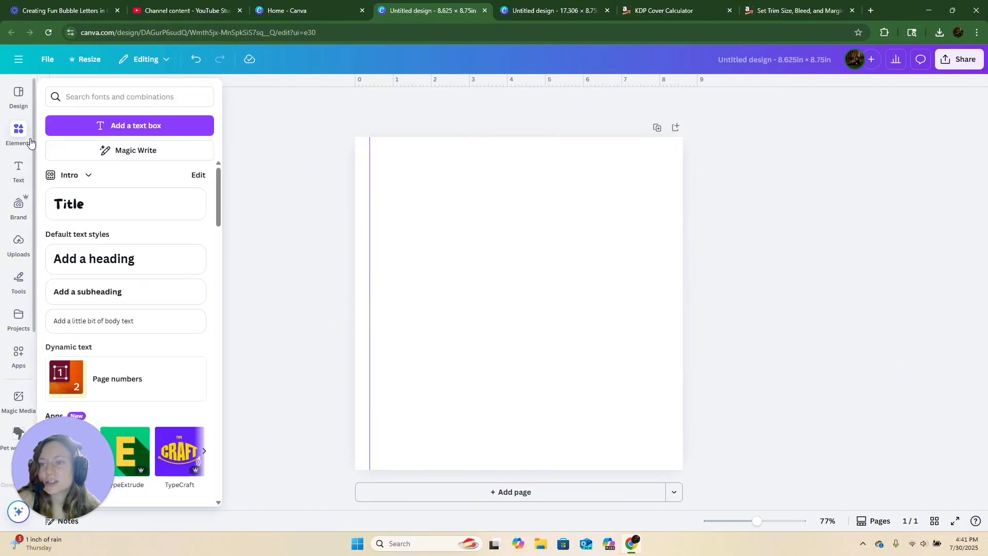
# - Insert a square shape and narrow it into a thin strip sitting between the left edge and the guide
pyautogui.moveTo(30, 135)
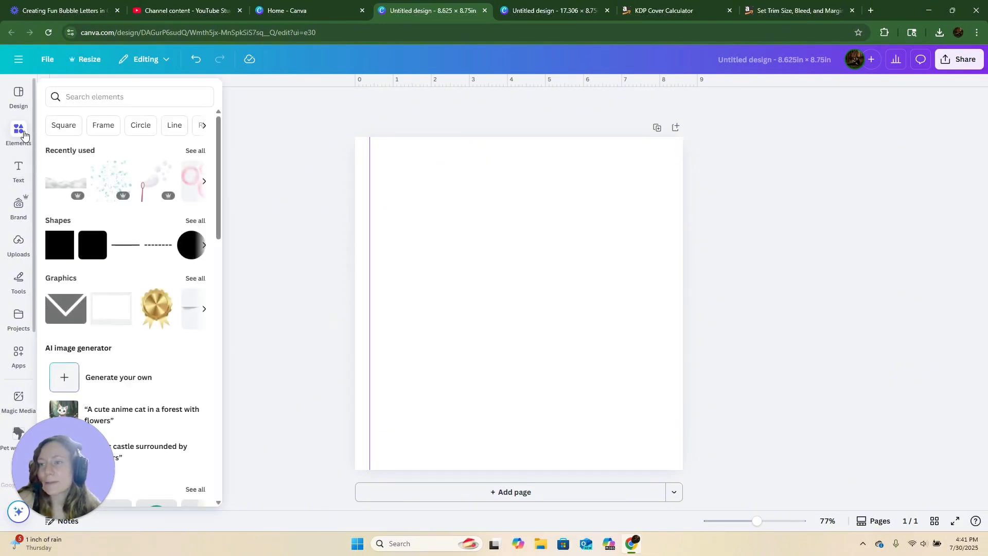
pyautogui.click(64, 252)
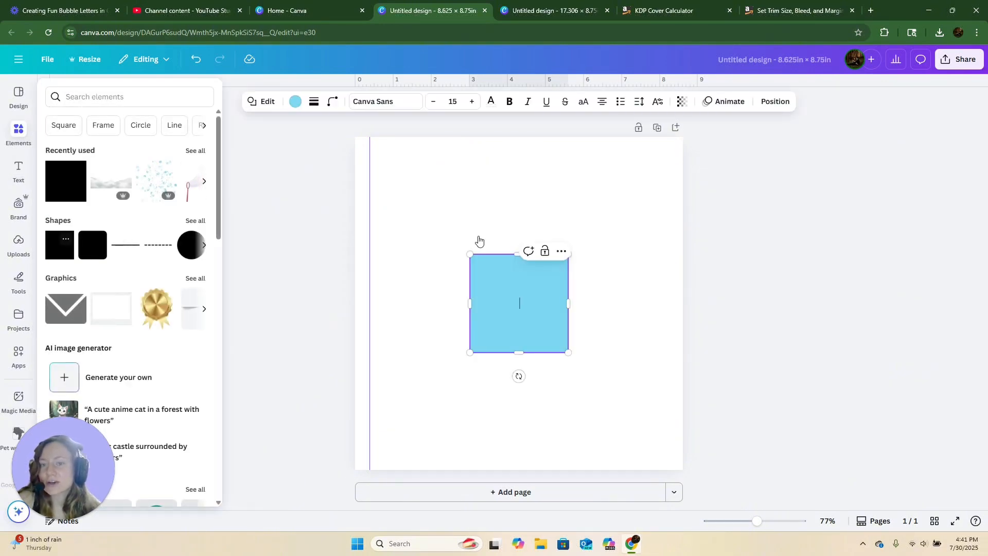
pyautogui.moveTo(568, 303); pyautogui.dragTo(485, 304)
pyautogui.moveTo(486, 376); pyautogui.dragTo(371, 366)
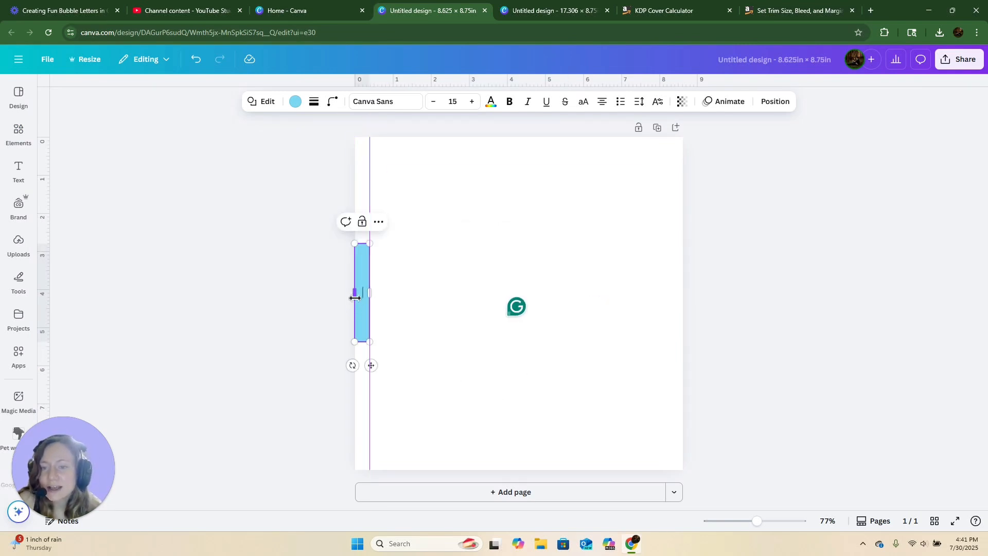
pyautogui.moveTo(354, 294); pyautogui.dragTo(358, 293)
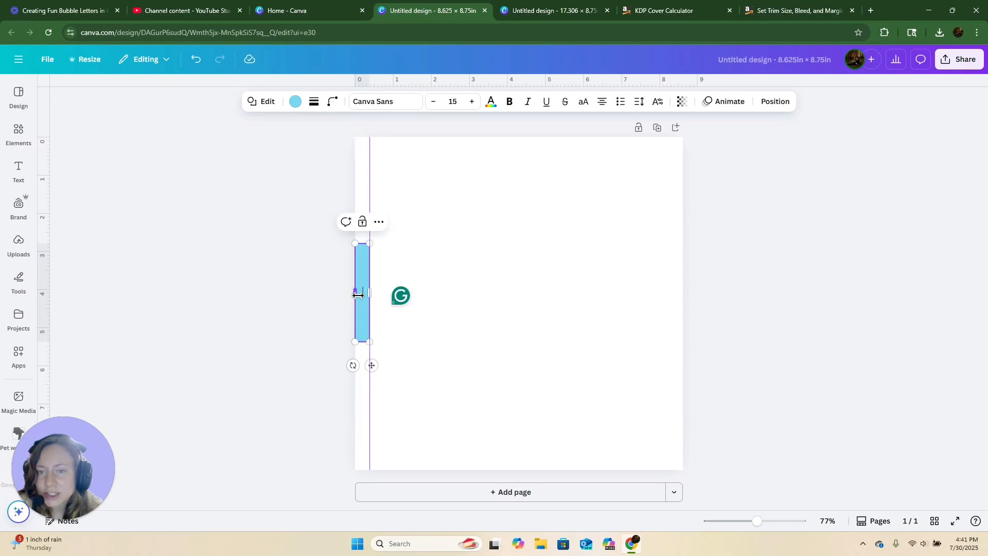
# - Move the strip to the right edge and add a matching vertical guide along its inner side
pyautogui.moveTo(374, 366); pyautogui.dragTo(689, 365)
pyautogui.moveTo(50, 222); pyautogui.dragTo(669, 308)
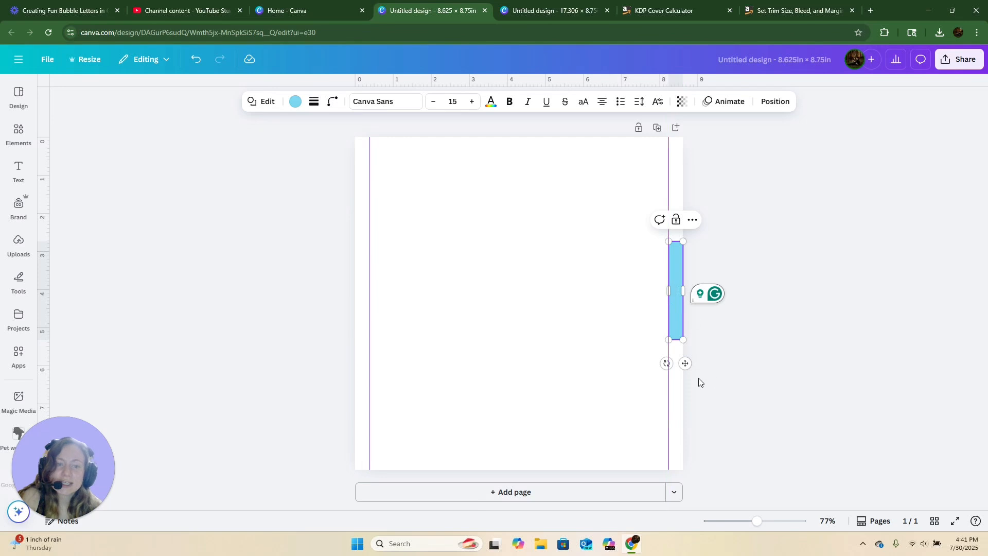
# - Use the strip to add horizontal guides inside the top and bottom edges, then remove the strip
pyautogui.moveTo(567, 339); pyautogui.dragTo(585, 135)
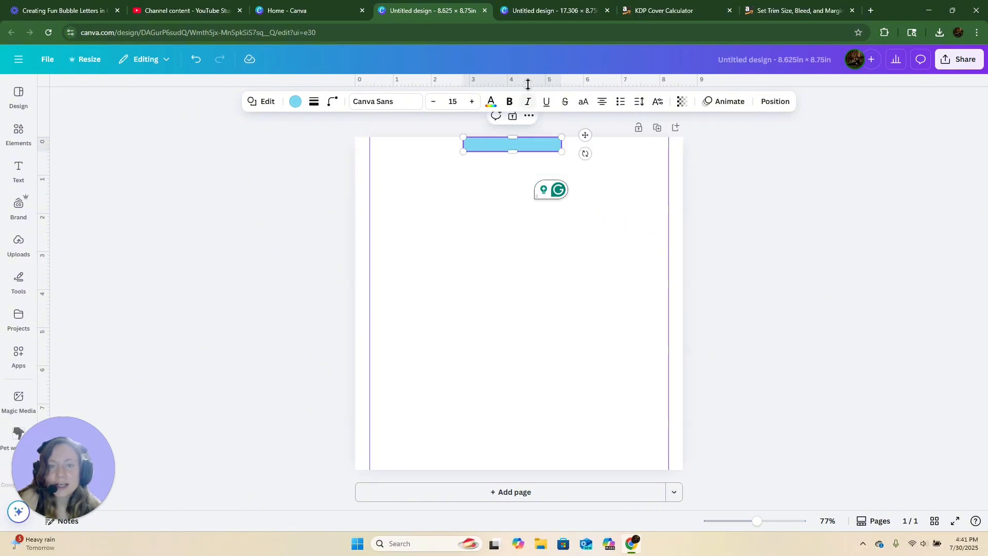
pyautogui.moveTo(525, 85); pyautogui.dragTo(520, 154)
pyautogui.moveTo(580, 180); pyautogui.dragTo(581, 453)
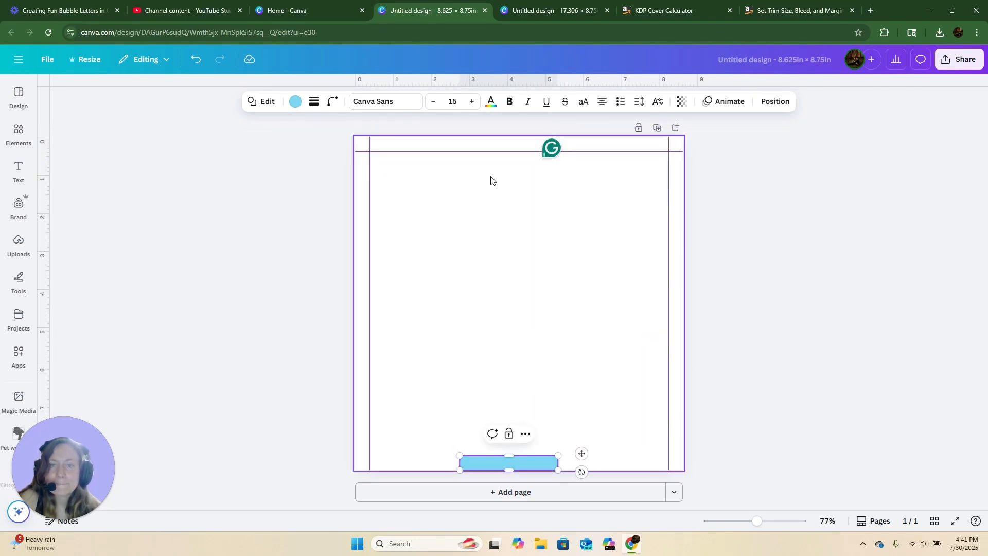
pyautogui.moveTo(500, 132); pyautogui.dragTo(513, 456)
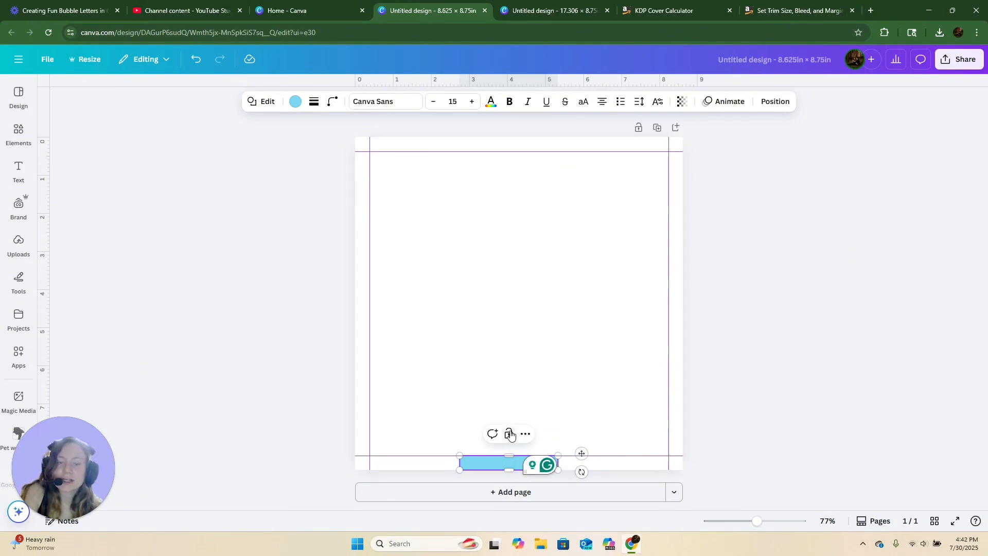
pyautogui.moveTo(491, 471); pyautogui.dragTo(759, 352)
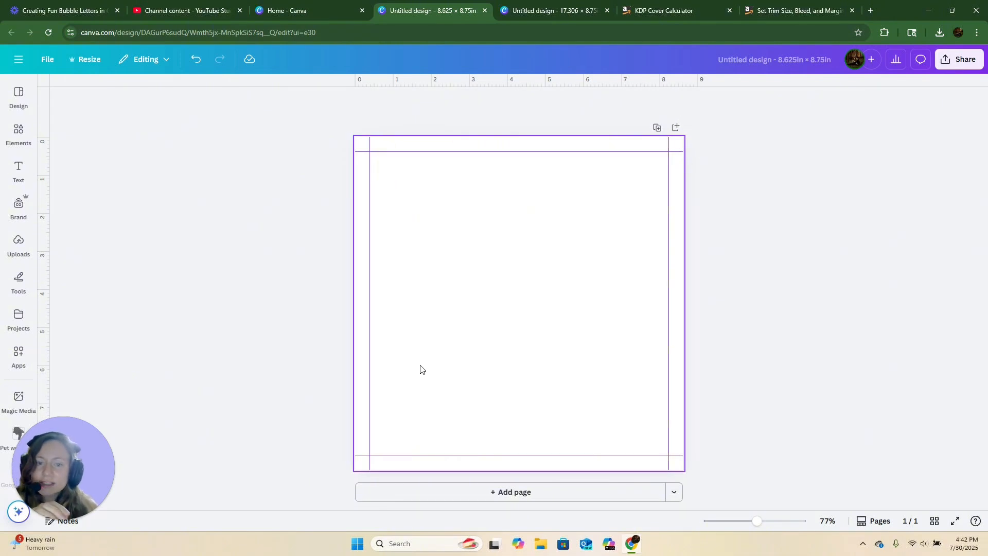
# - Insert the uploaded purple horse image onto the page and delete it
pyautogui.click(18, 134)
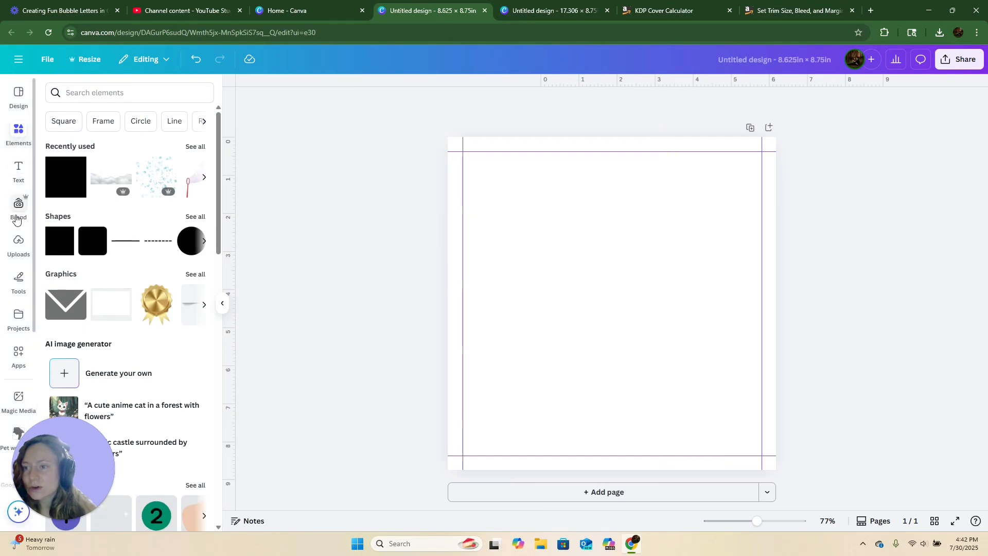
pyautogui.click(14, 250)
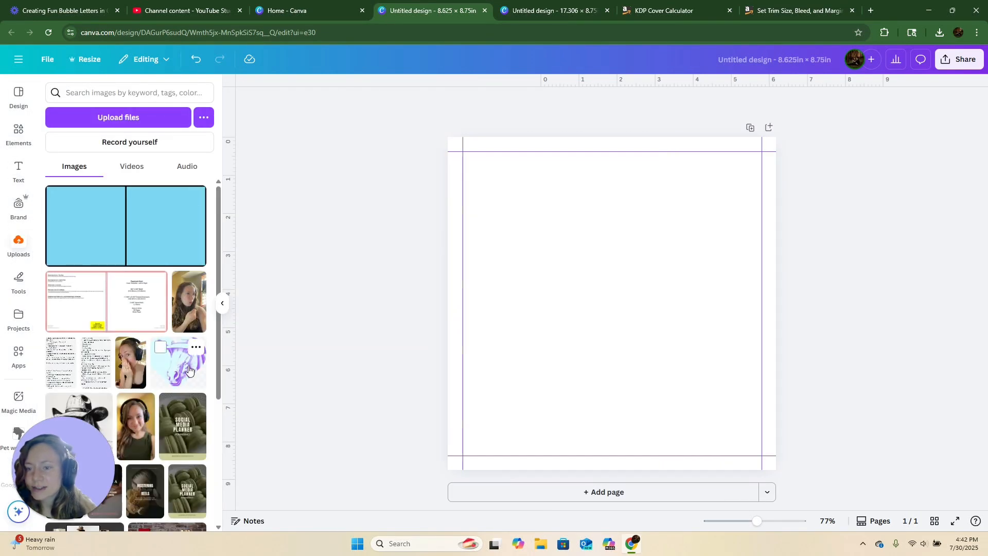
pyautogui.click(189, 370)
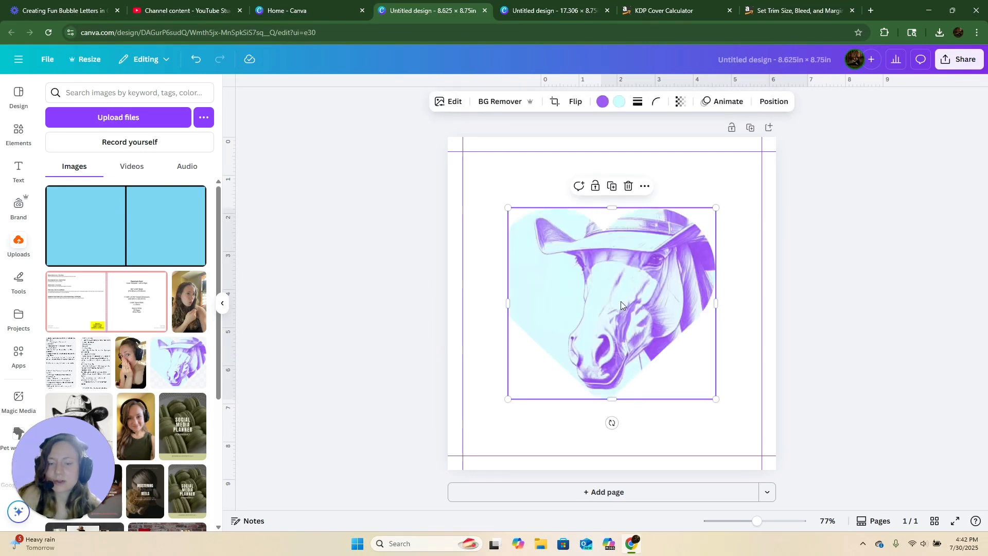
pyautogui.press('Delete')
# - Insert the uploaded cowboy horse image, enlarge it to span the page, then delete it
pyautogui.click(78, 408)
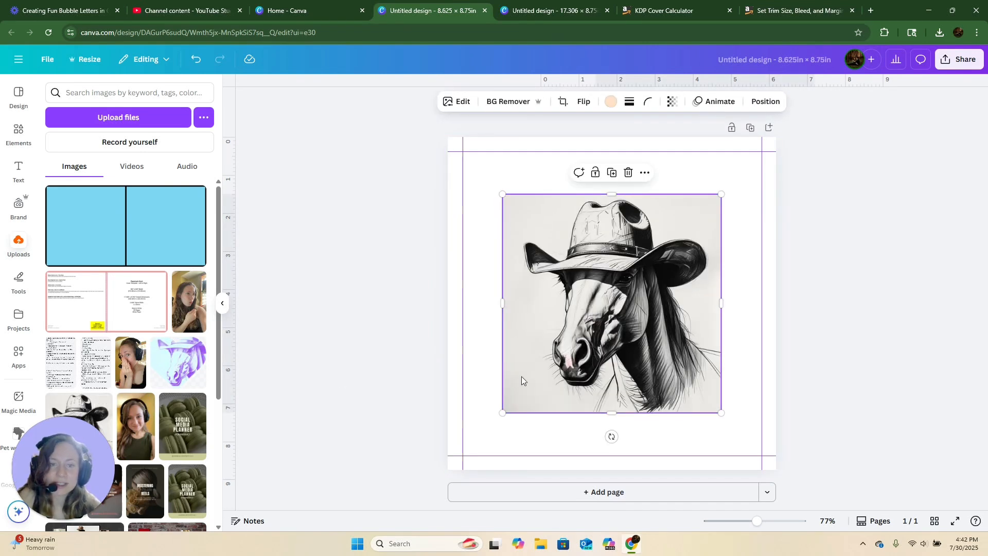
pyautogui.moveTo(503, 194); pyautogui.dragTo(441, 134)
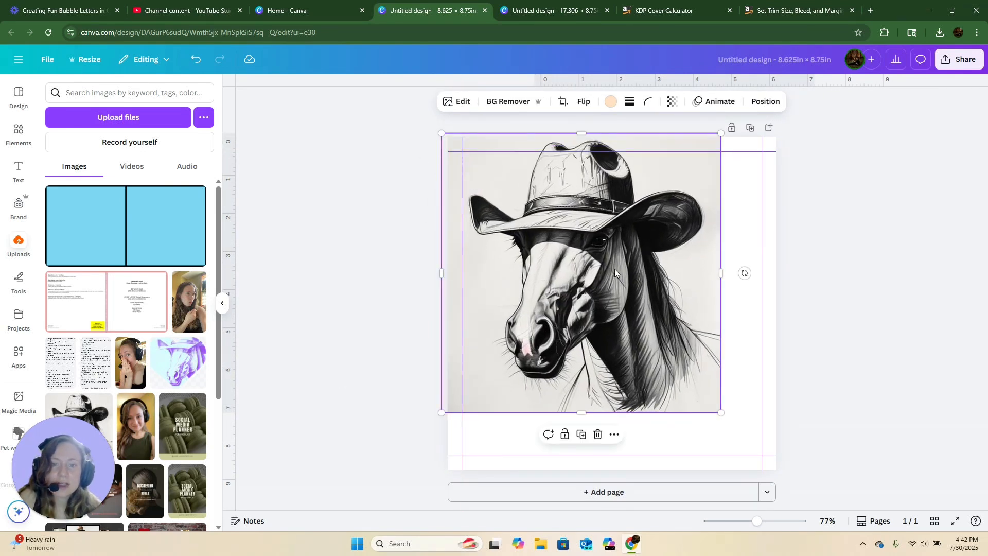
pyautogui.moveTo(624, 292); pyautogui.dragTo(651, 347)
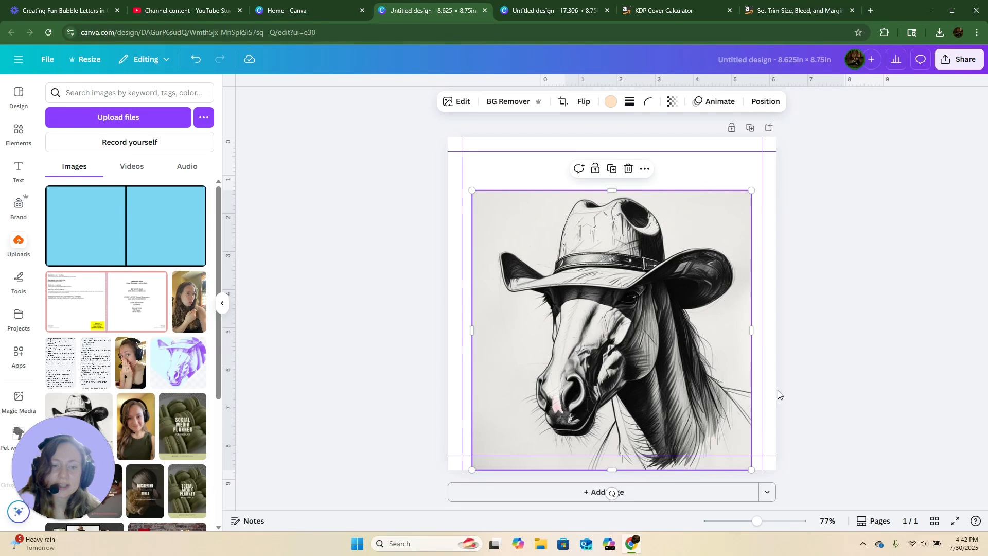
pyautogui.moveTo(752, 328); pyautogui.dragTo(776, 329)
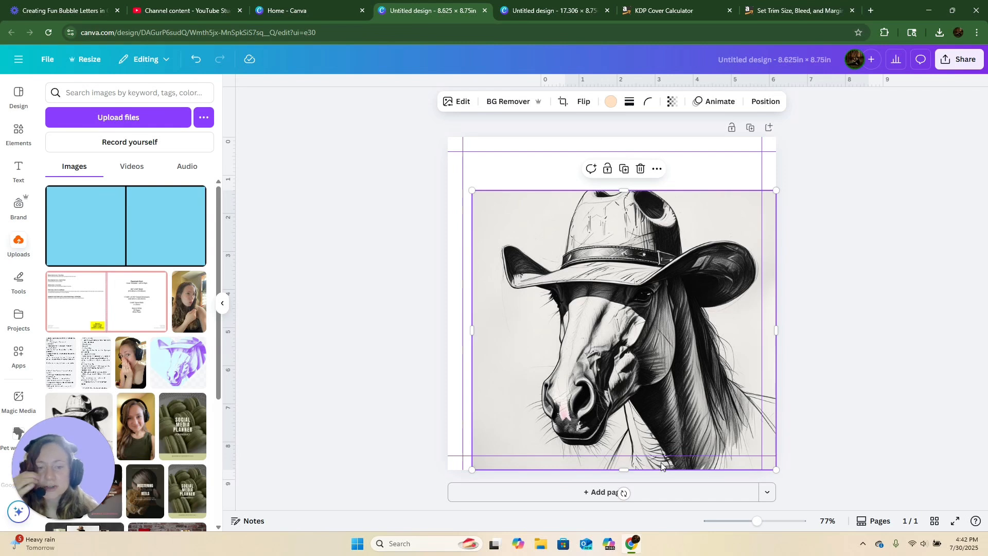
pyautogui.moveTo(638, 287)
pyautogui.mouseDown()
pyautogui.moveTo(617, 245)
pyautogui.moveTo(627, 266)
pyautogui.mouseUp()
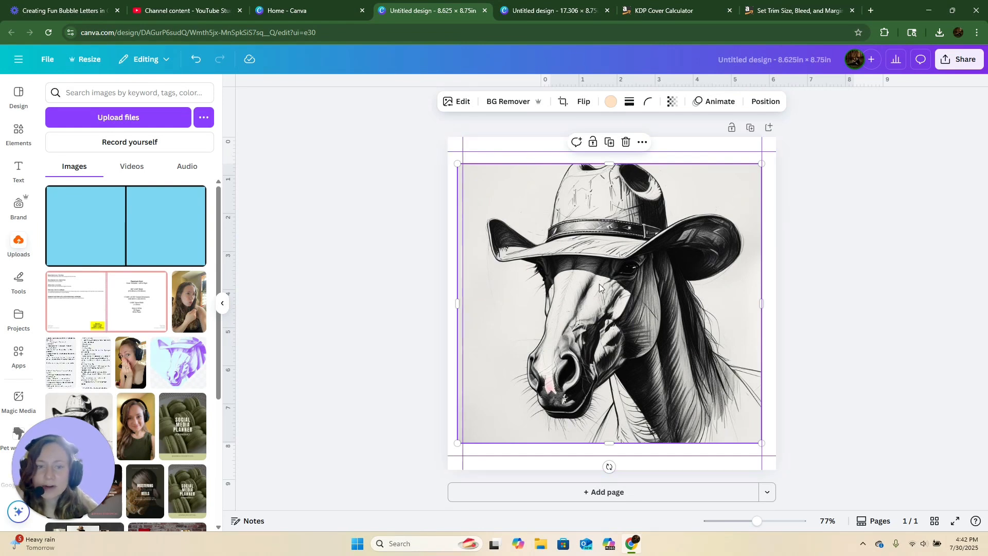
pyautogui.moveTo(599, 283); pyautogui.dragTo(585, 282)
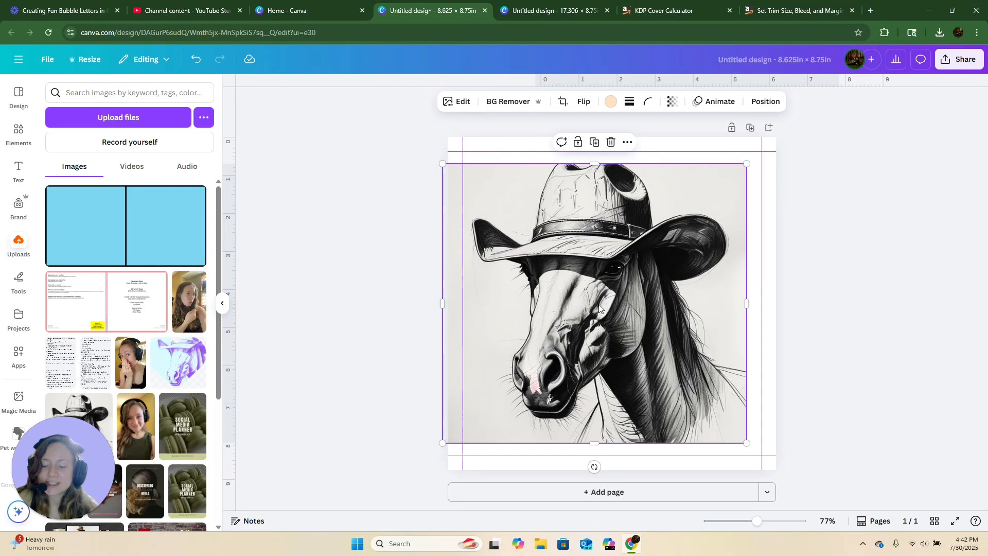
pyautogui.press('Delete')
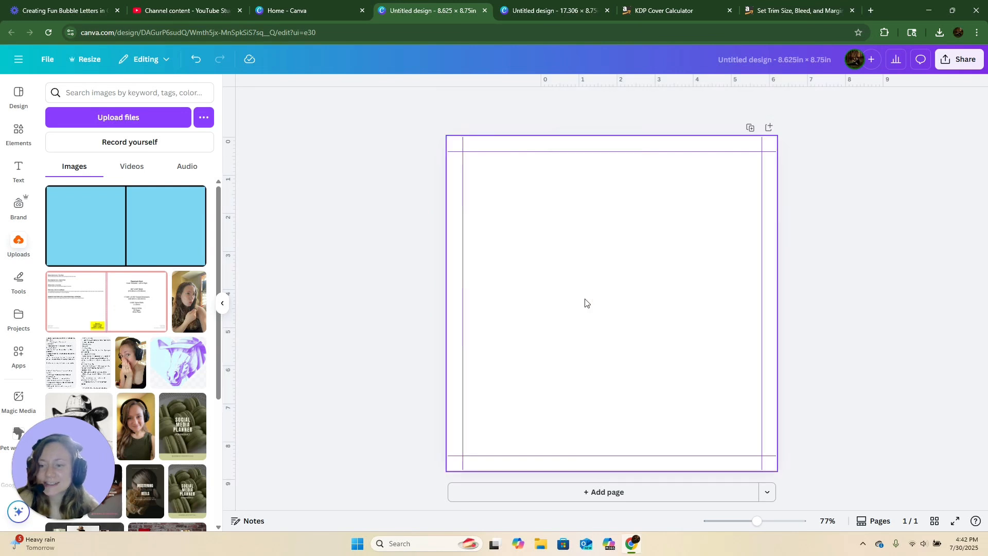
# - Search elements for food, place the cutlery circle graphic, resize it, then delete it
pyautogui.click(22, 133)
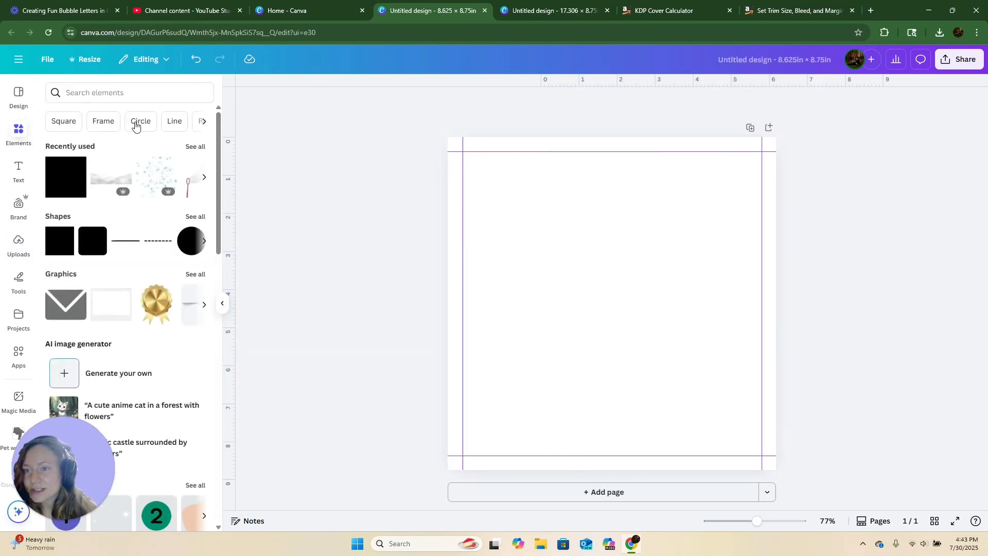
pyautogui.click(125, 93)
pyautogui.write('food')
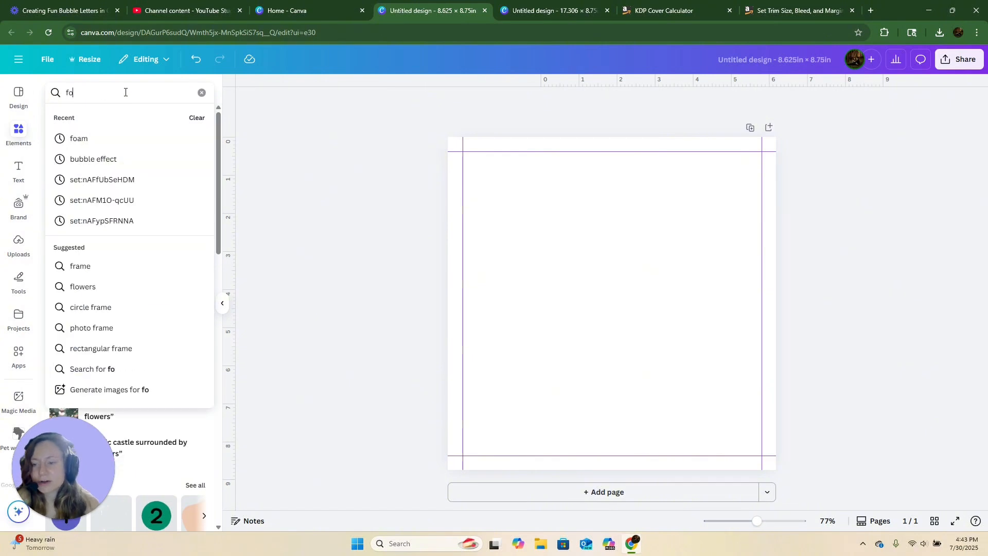
pyautogui.press('Return')
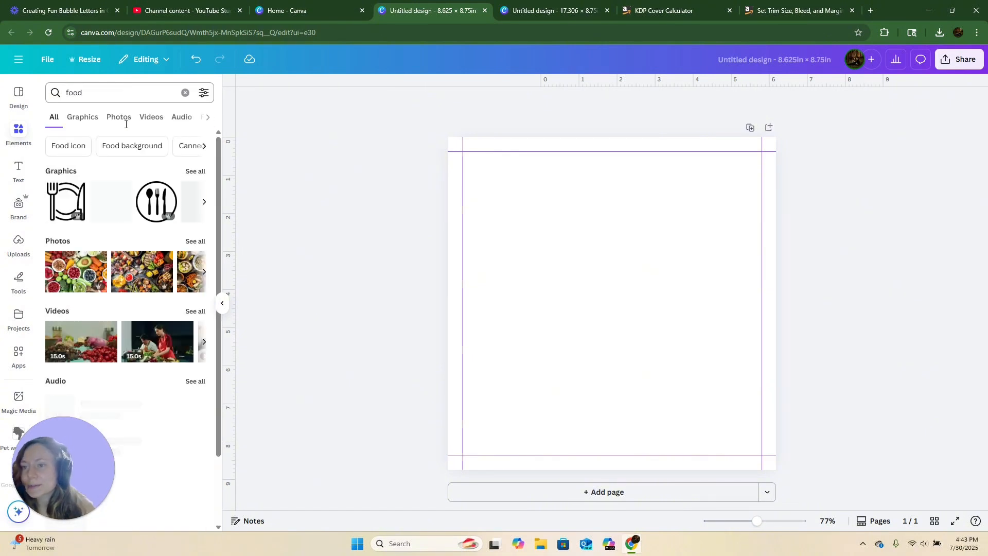
pyautogui.click(157, 202)
pyautogui.moveTo(544, 234); pyautogui.dragTo(471, 180)
pyautogui.moveTo(645, 296); pyautogui.dragTo(650, 309)
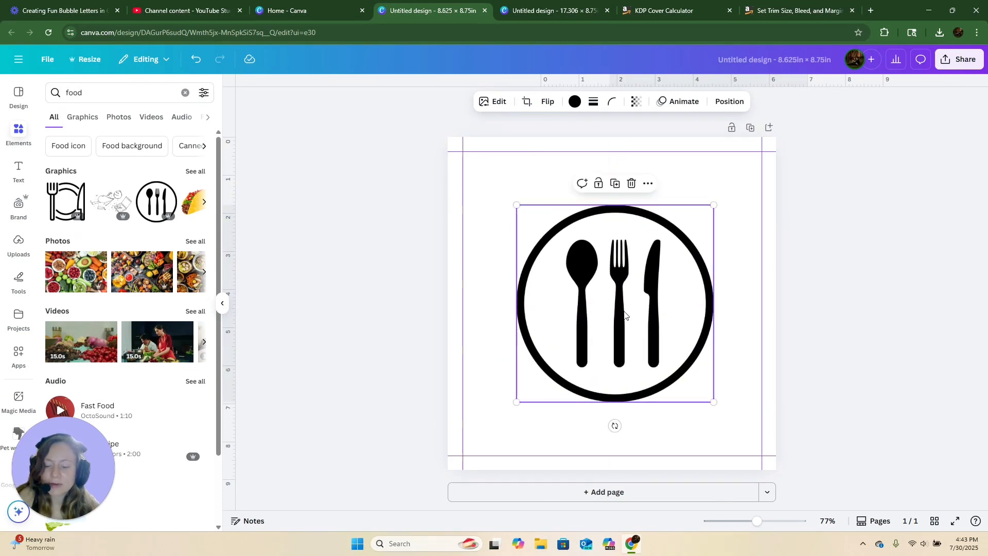
pyautogui.press('Delete')
# - Search elements for grass and place a grass graphic along the bottom edge, stretched to the full page width
pyautogui.click(102, 94)
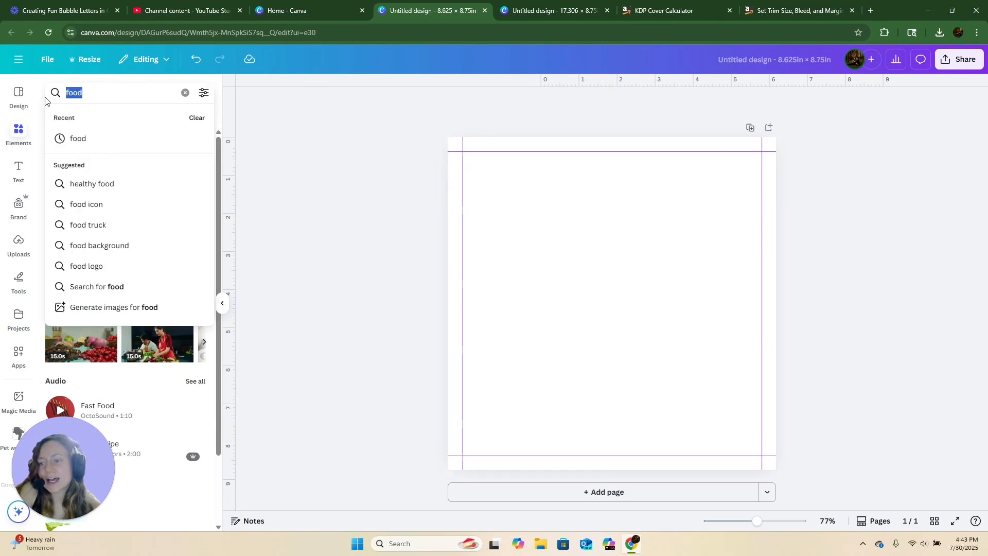
pyautogui.write('grass')
pyautogui.press('Return')
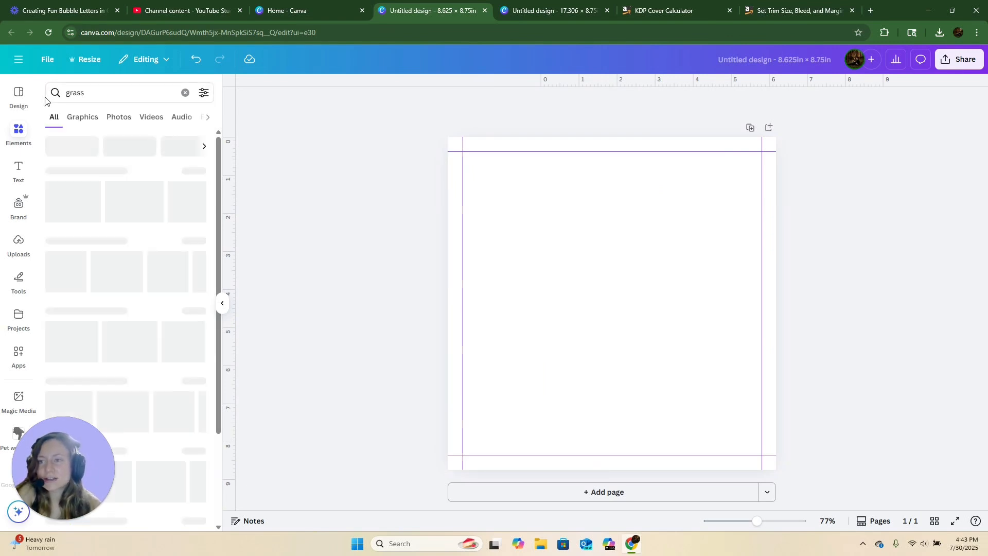
pyautogui.click(63, 209)
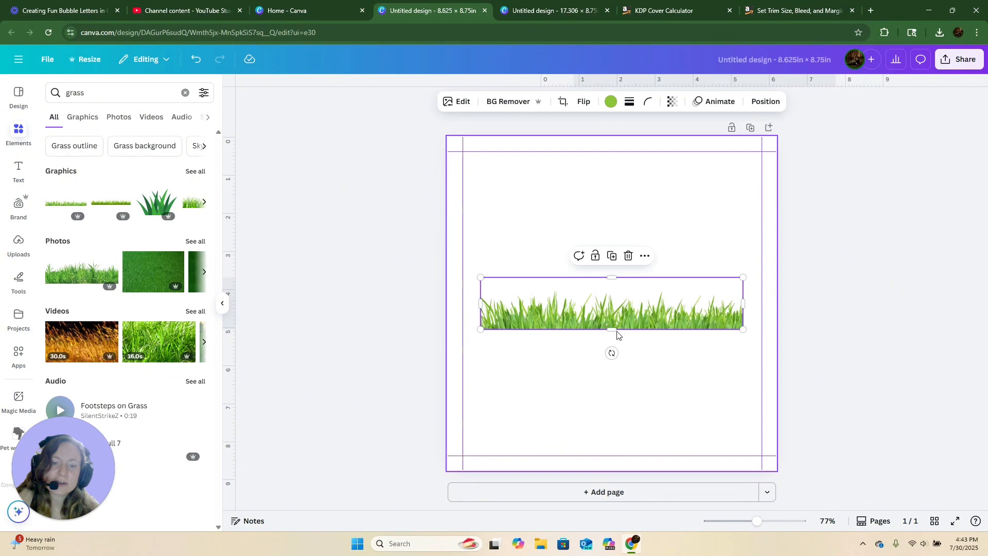
pyautogui.moveTo(609, 321); pyautogui.dragTo(572, 460)
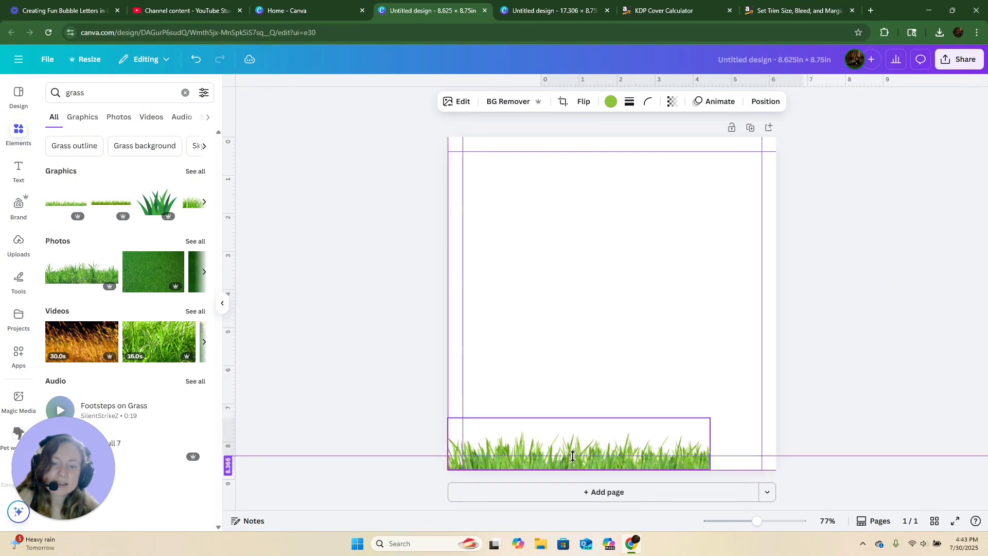
pyautogui.moveTo(713, 420); pyautogui.dragTo(780, 405)
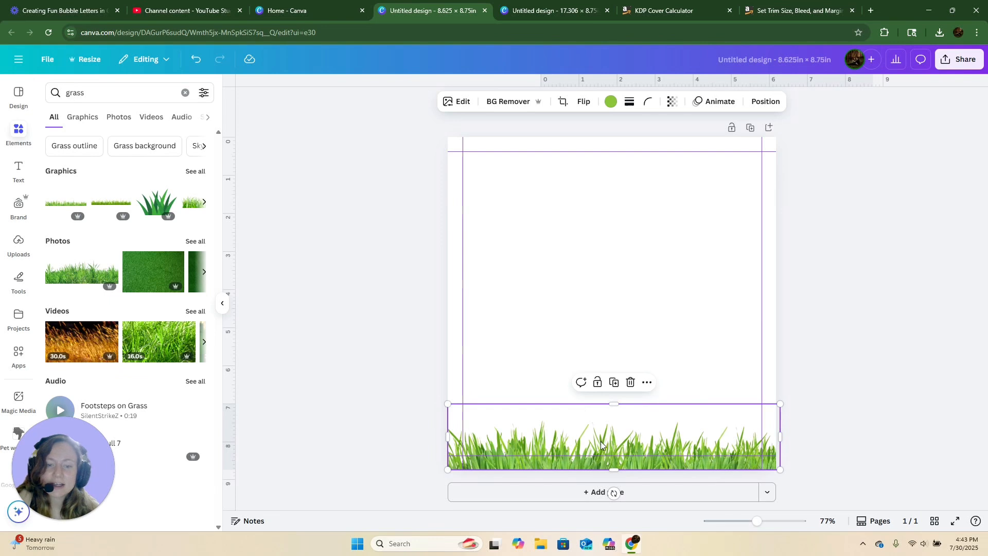
pyautogui.moveTo(601, 441); pyautogui.dragTo(601, 435)
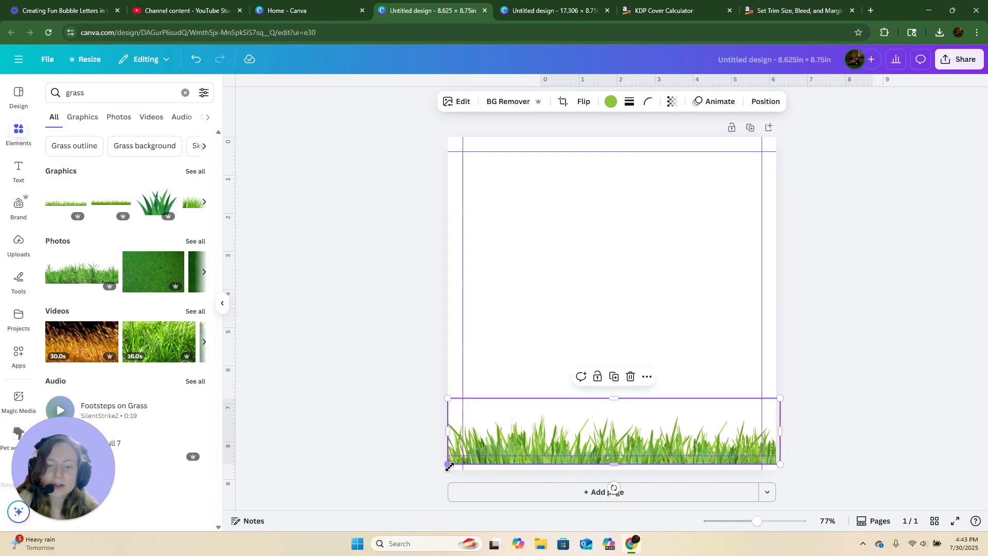
# - Stretch the grass graphic leftward past the page edge into the bleed, then delete it
pyautogui.moveTo(448, 465); pyautogui.dragTo(419, 469)
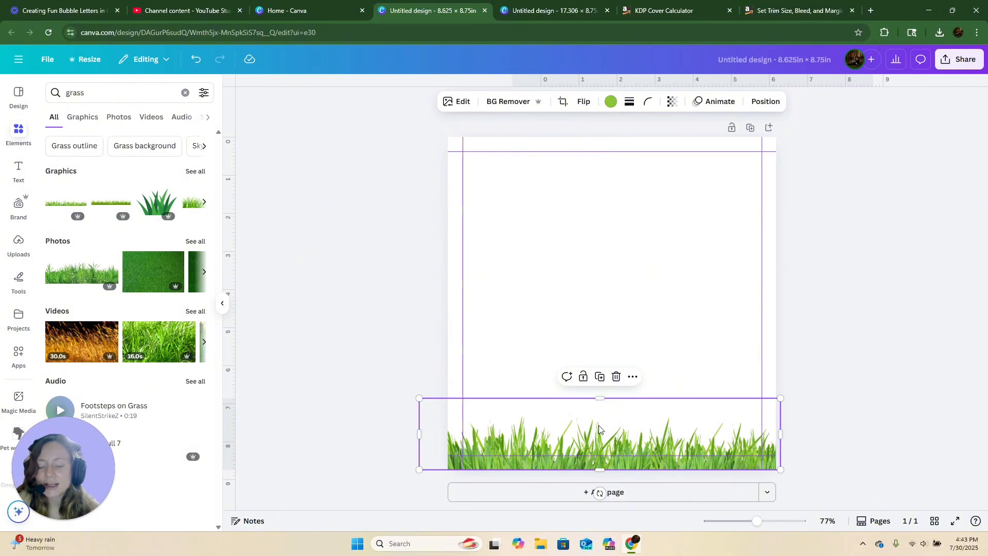
pyautogui.press('Delete')
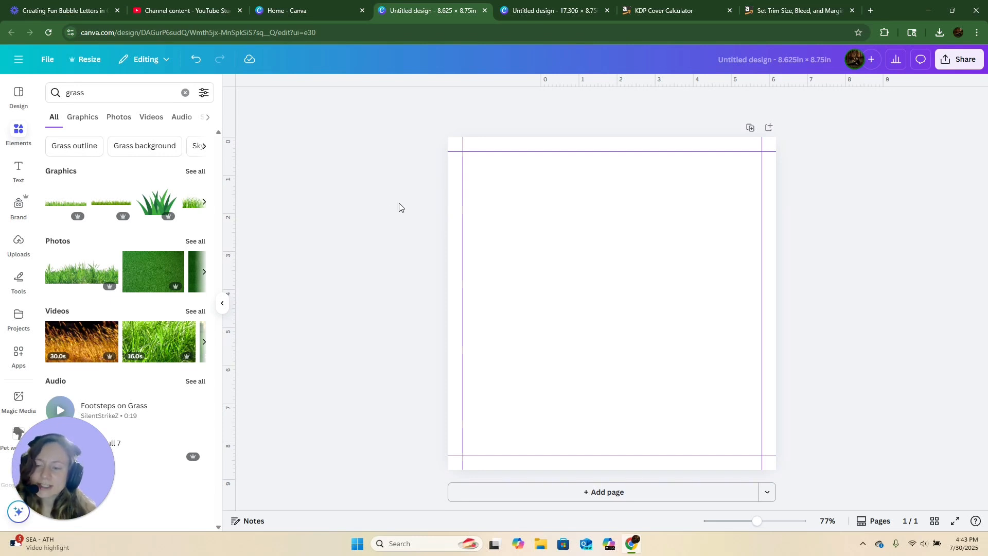
pyautogui.moveTo(73, 448); pyautogui.dragTo(913, 463)
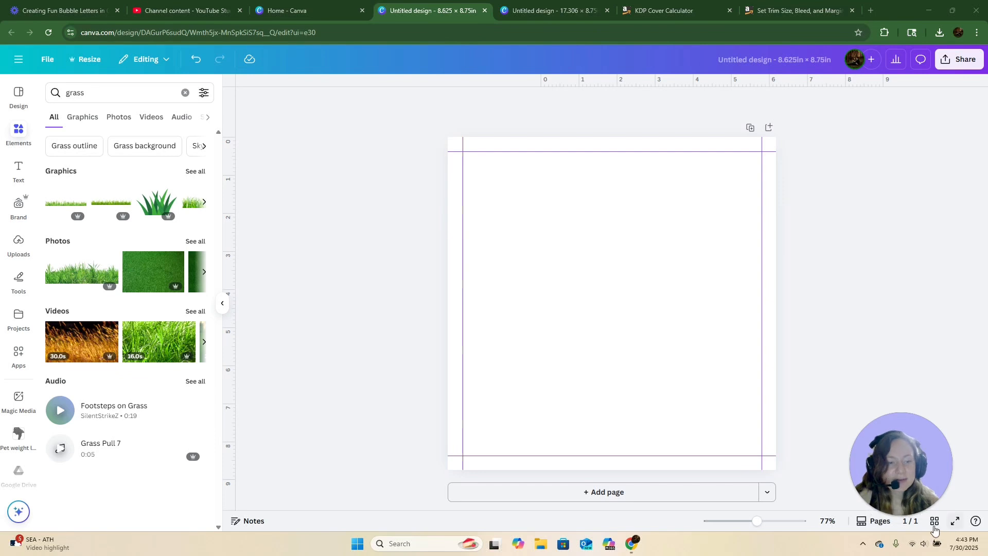
pyautogui.moveTo(931, 519)
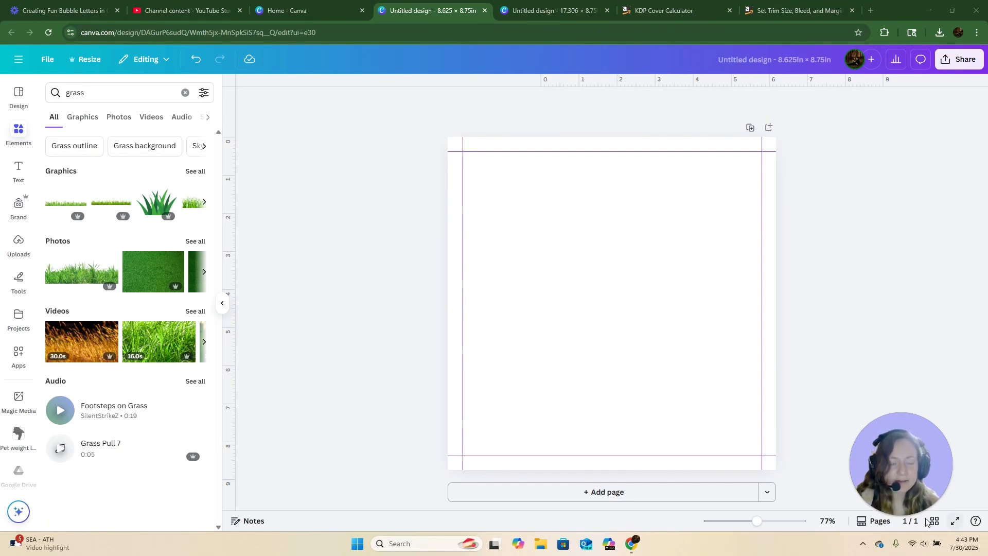
pyautogui.moveTo(909, 449); pyautogui.dragTo(925, 421)
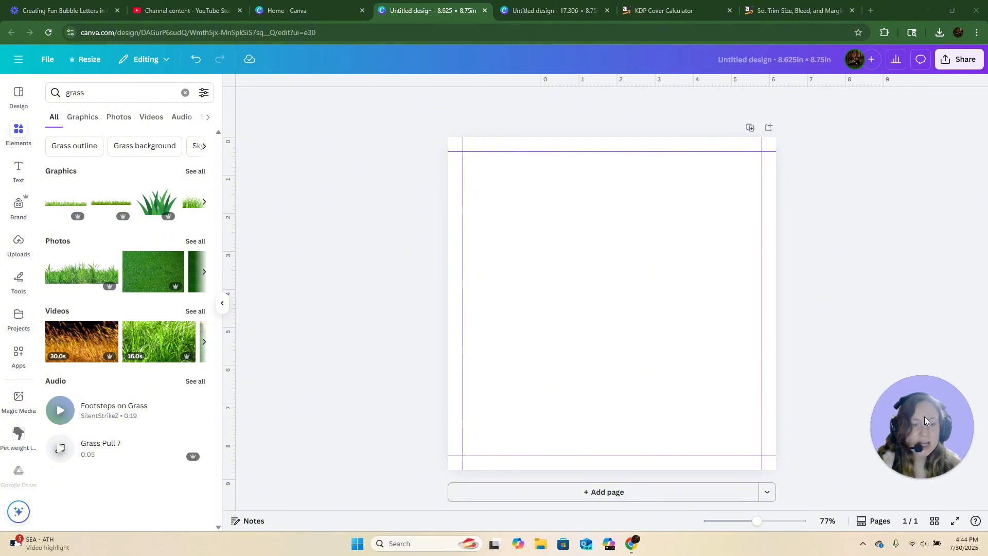
# - Switch to the grid page view and add two new blank pages to the design
pyautogui.click(935, 522)
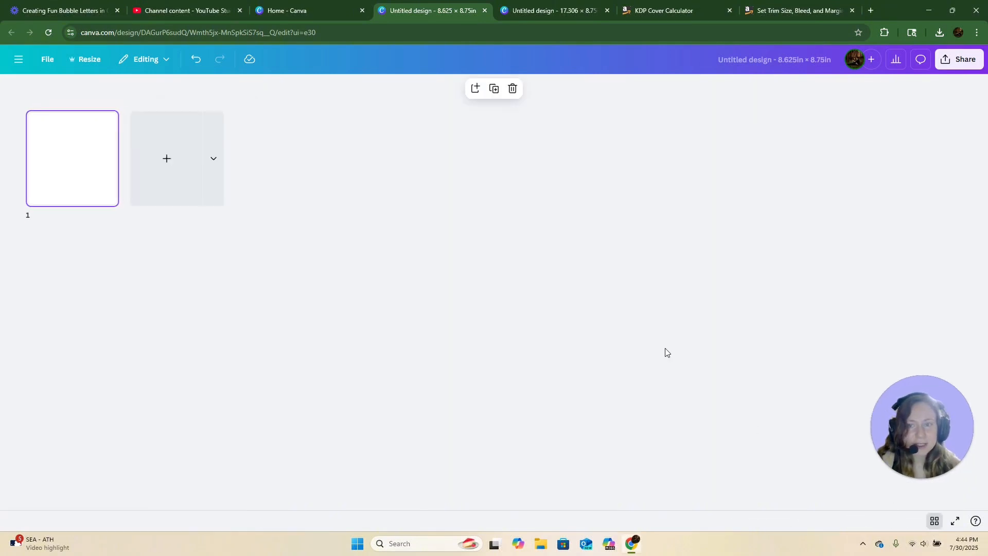
pyautogui.click(150, 159)
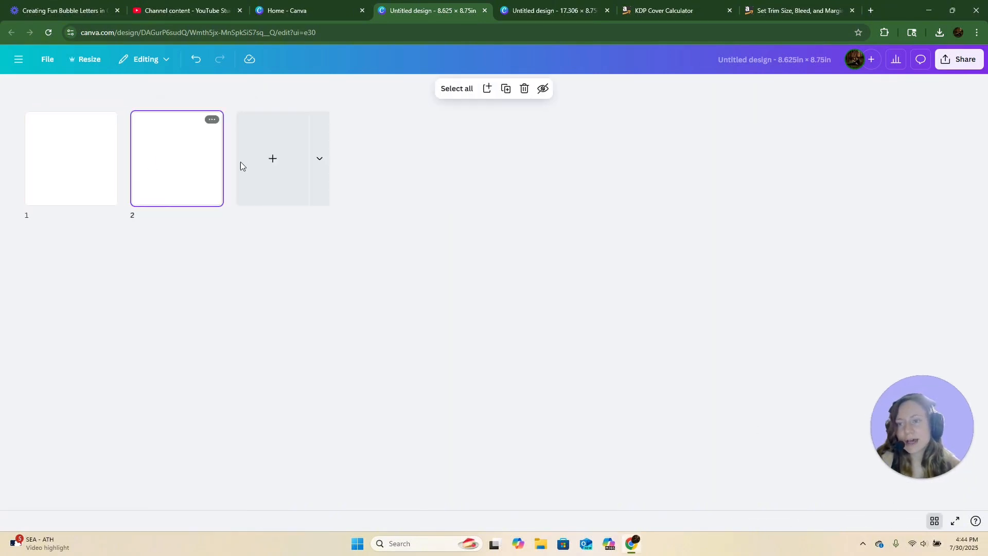
pyautogui.click(285, 175)
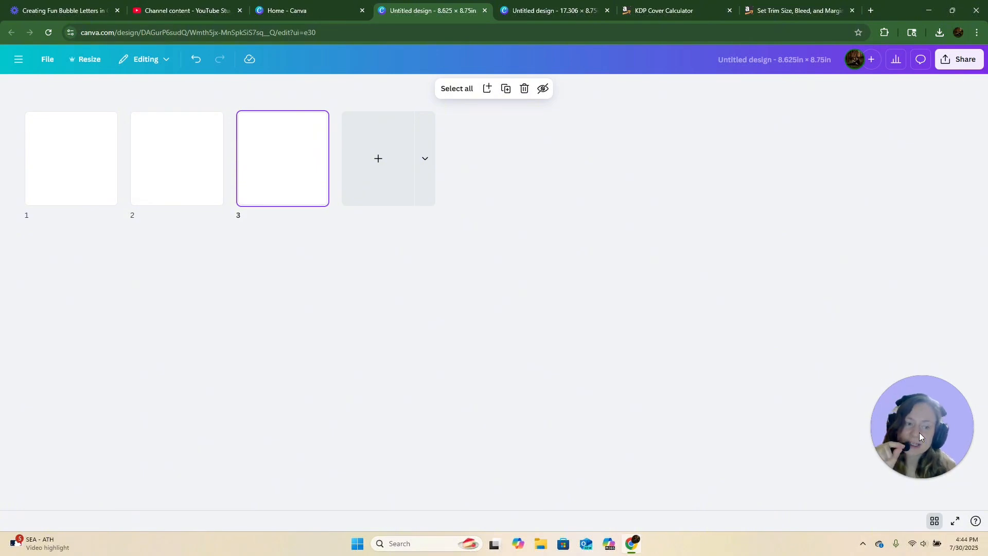
# - Review the margin and bleed guidance on the KDP trim size help page, then open the 17.306in × 8.75in cover design
pyautogui.click(792, 11)
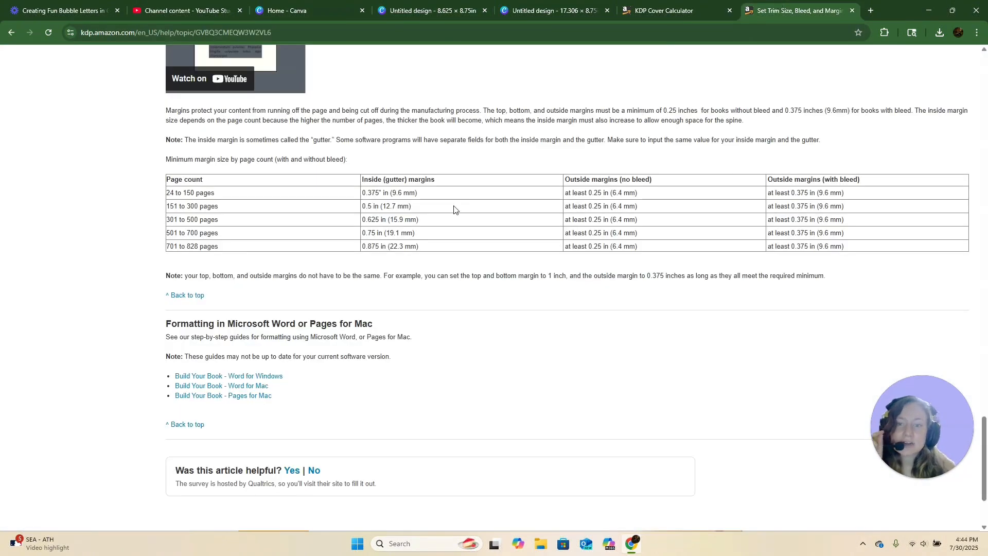
pyautogui.scroll(1, 454, 209)
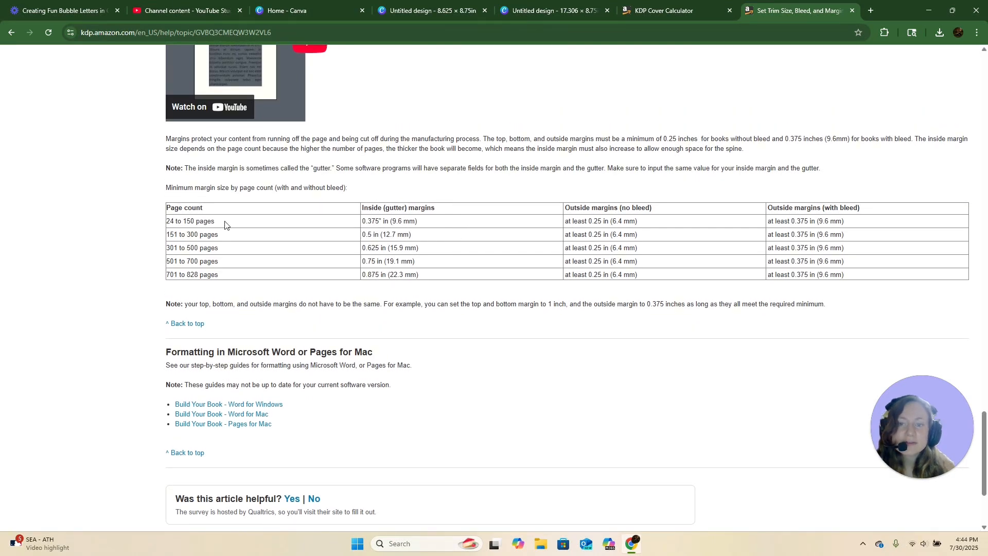
pyautogui.scroll(8, 224, 225)
pyautogui.scroll(15, 224, 225)
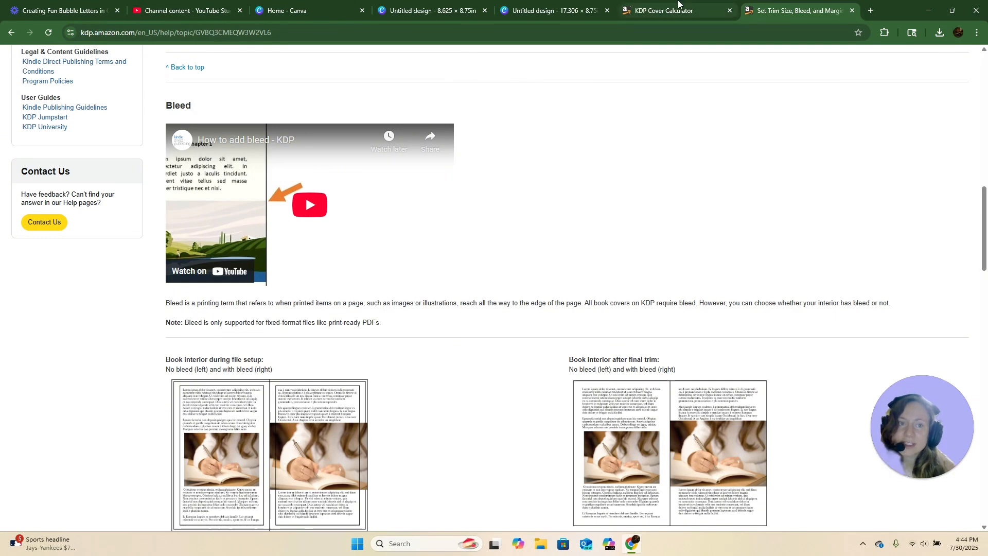
pyautogui.moveTo(679, 4)
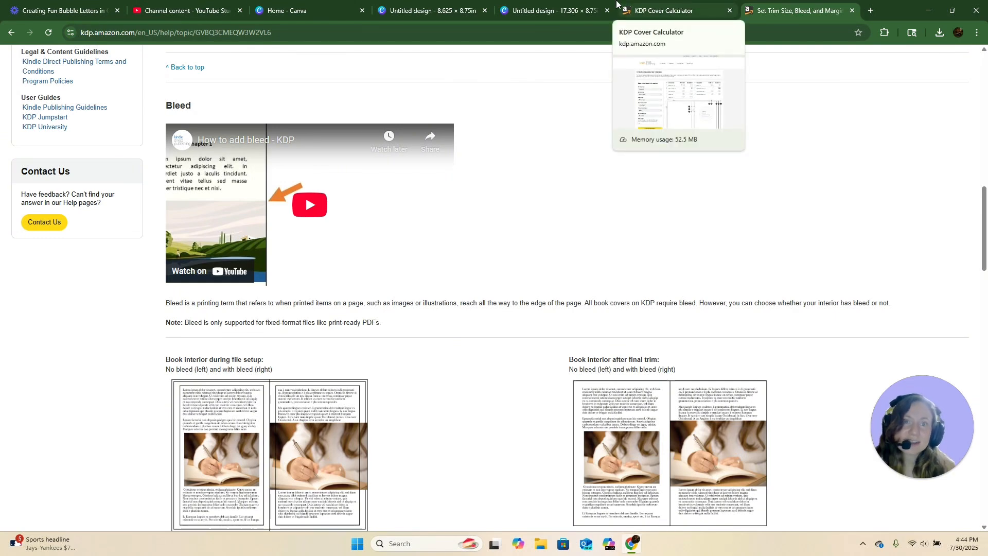
pyautogui.click(551, 10)
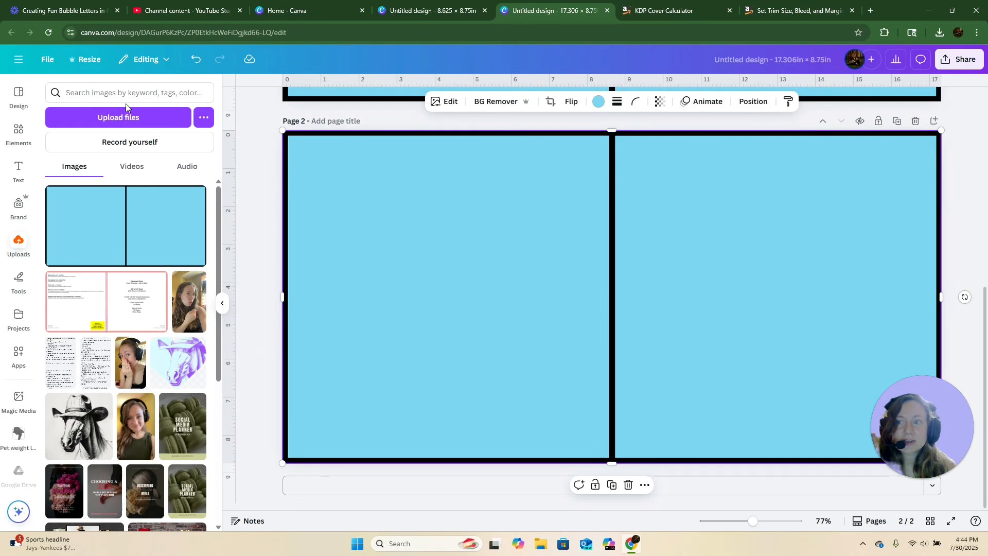